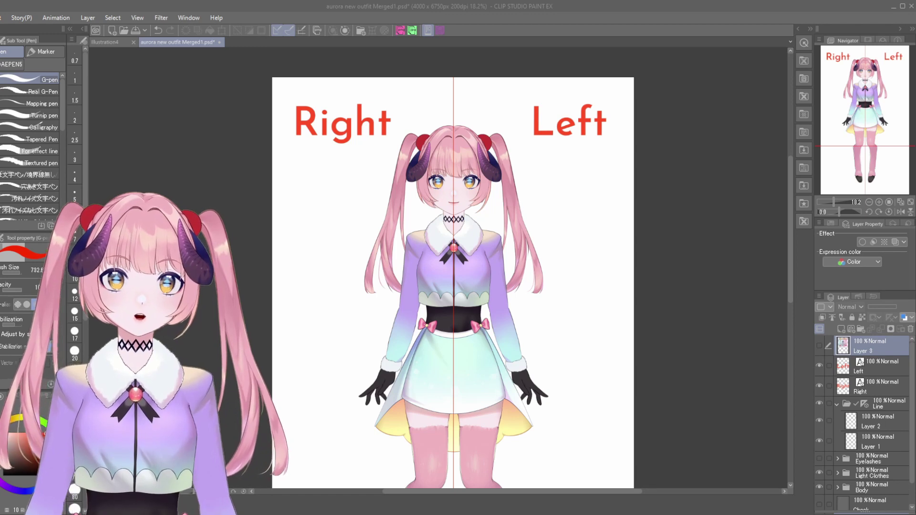
Handwrite "Left" in red below the "Right" heading beside the character and strike it out with two lines.
{"action": "key", "text": "ctrl+z"}
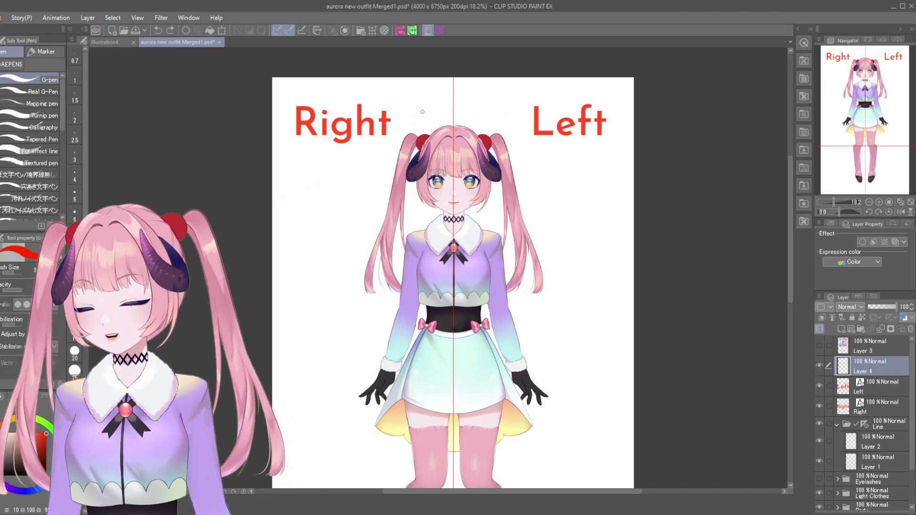
{"action": "mouse_move", "coordinate": [296, 194]}
{"action": "left_mouse_down"}
{"action": "mouse_move", "coordinate": [302, 223]}
{"action": "mouse_move", "coordinate": [316, 220]}
{"action": "left_mouse_up"}
{"action": "left_click_drag", "start_coordinate": [331, 191], "coordinate": [319, 232]}
{"action": "left_click_drag", "start_coordinate": [319, 216], "coordinate": [332, 213]}
{"action": "left_click_drag", "start_coordinate": [338, 195], "coordinate": [335, 219]}
{"action": "left_click_drag", "start_coordinate": [329, 209], "coordinate": [350, 205]}
{"action": "left_click_drag", "start_coordinate": [274, 219], "coordinate": [355, 203]}
{"action": "left_click_drag", "start_coordinate": [279, 225], "coordinate": [353, 210]}
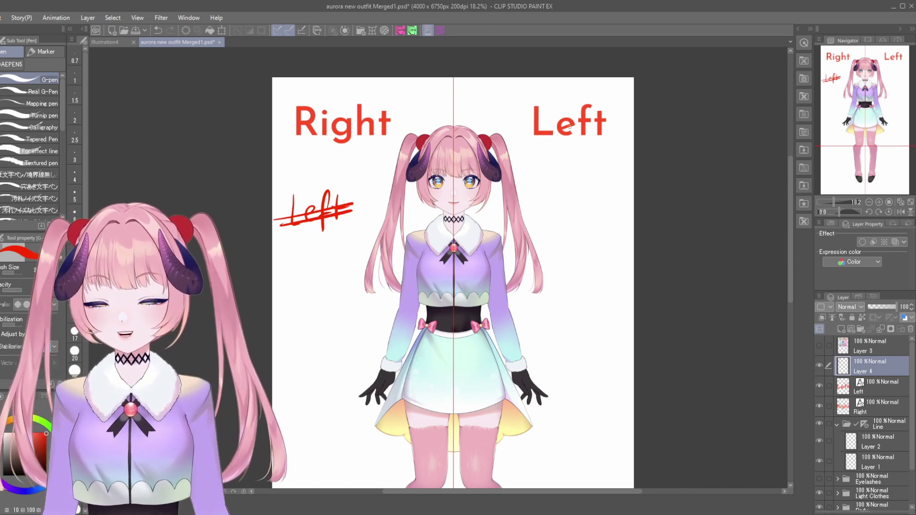
Handwrite "Right" in red below the "Left" heading on the other side of the character and strike it out.
{"action": "left_click_drag", "start_coordinate": [544, 192], "coordinate": [542, 222]}
{"action": "mouse_move", "coordinate": [543, 192]}
{"action": "left_mouse_down"}
{"action": "mouse_move", "coordinate": [554, 194]}
{"action": "mouse_move", "coordinate": [556, 218]}
{"action": "left_mouse_up"}
{"action": "left_click", "coordinate": [562, 197]}
{"action": "mouse_move", "coordinate": [561, 202]}
{"action": "left_mouse_down"}
{"action": "mouse_move", "coordinate": [562, 217]}
{"action": "mouse_move", "coordinate": [575, 214]}
{"action": "mouse_move", "coordinate": [565, 235]}
{"action": "left_mouse_up"}
{"action": "mouse_move", "coordinate": [583, 190]}
{"action": "left_mouse_down"}
{"action": "mouse_move", "coordinate": [579, 215]}
{"action": "mouse_move", "coordinate": [591, 214]}
{"action": "left_mouse_up"}
{"action": "left_click_drag", "start_coordinate": [596, 190], "coordinate": [595, 213]}
{"action": "left_click_drag", "start_coordinate": [591, 199], "coordinate": [606, 197]}
{"action": "left_click_drag", "start_coordinate": [547, 208], "coordinate": [606, 201]}
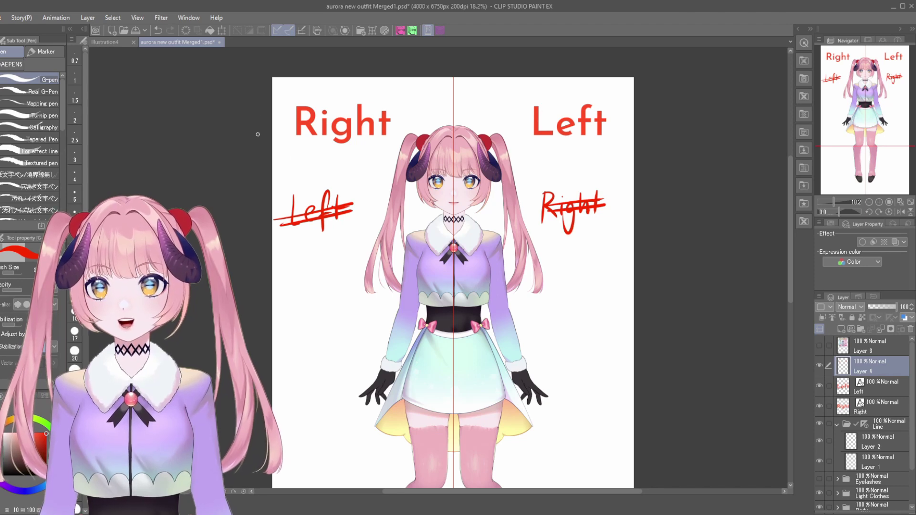
Draw a red frame around the "Right" and "Left" headings and make Layer 3 visible.
{"action": "mouse_move", "coordinate": [282, 88]}
{"action": "left_mouse_down"}
{"action": "mouse_move", "coordinate": [283, 135]}
{"action": "mouse_move", "coordinate": [322, 161]}
{"action": "mouse_move", "coordinate": [618, 164]}
{"action": "mouse_move", "coordinate": [615, 92]}
{"action": "mouse_move", "coordinate": [546, 79]}
{"action": "mouse_move", "coordinate": [285, 87]}
{"action": "left_mouse_up"}
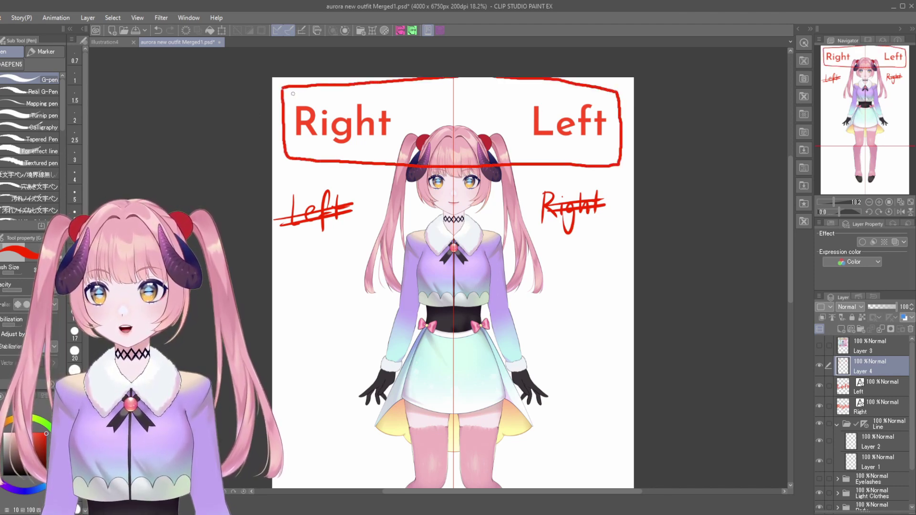
{"action": "left_click", "coordinate": [849, 351]}
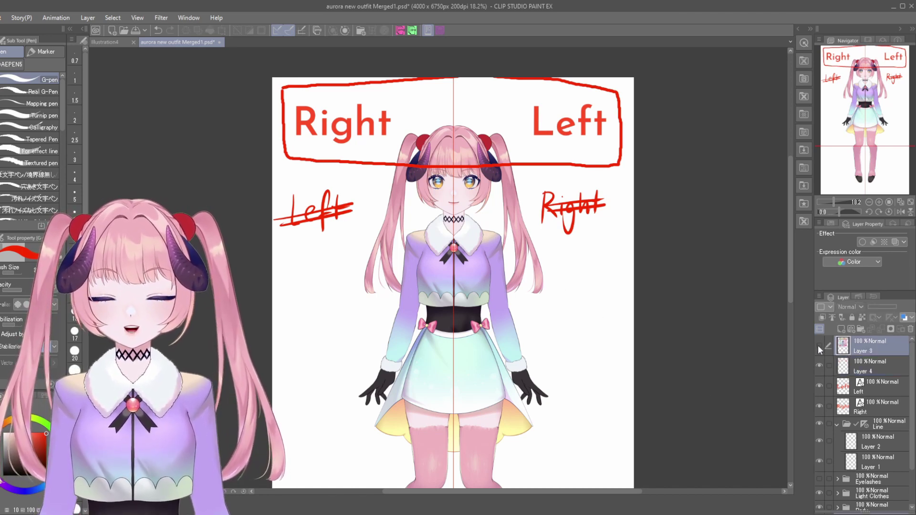
{"action": "left_click", "coordinate": [819, 344]}
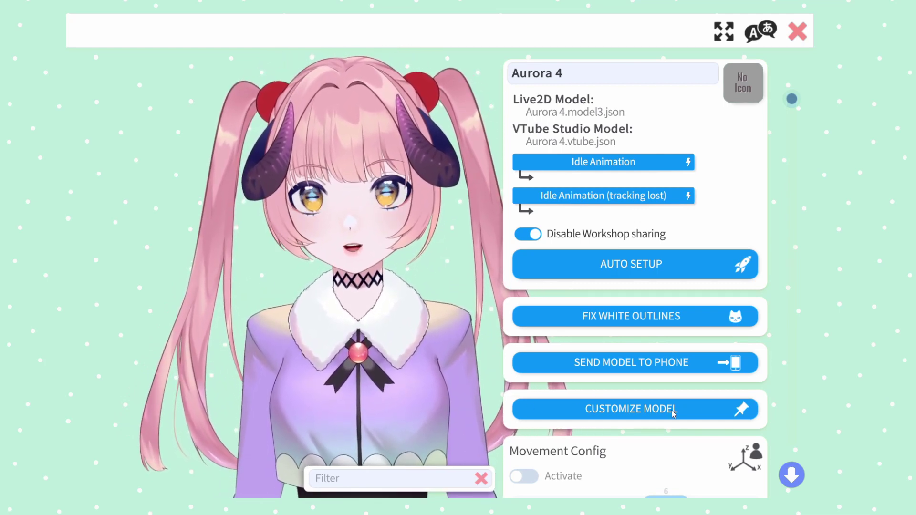
In VTube Studio, open the multiply/screen color customization for the ArtMeshes of the Aurora 4 model.
{"action": "left_click", "coordinate": [738, 418]}
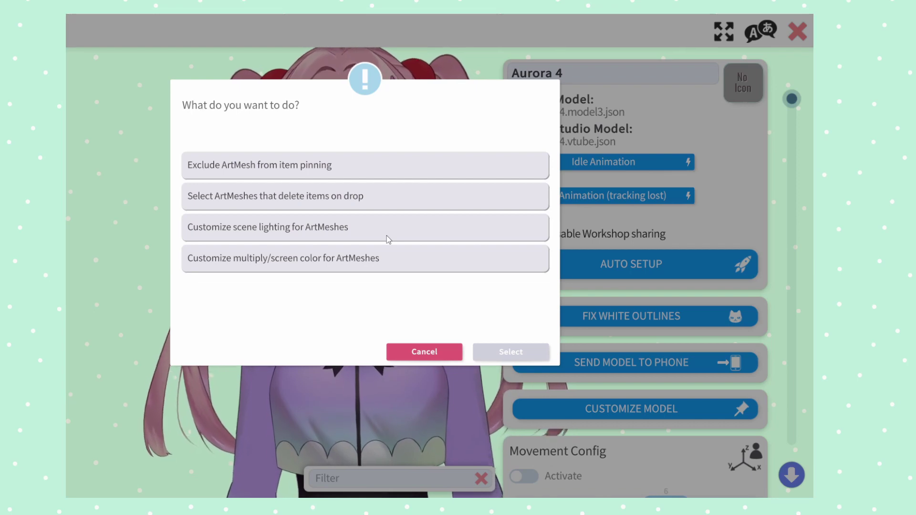
{"action": "left_click", "coordinate": [401, 258]}
{"action": "left_click", "coordinate": [510, 352]}
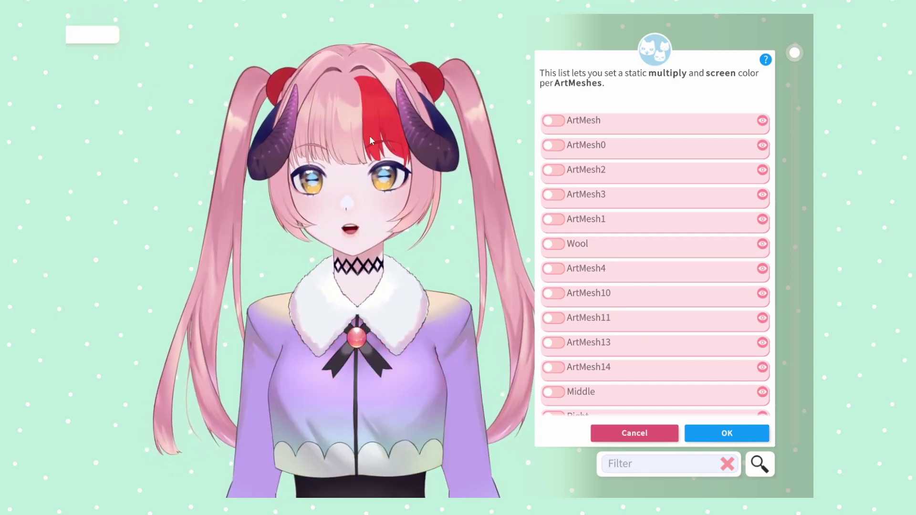
Filter the ArtMesh list by picking the bangs on the model, followed by its right twin tail.
{"action": "left_click", "coordinate": [351, 128]}
{"action": "left_click", "coordinate": [351, 128]}
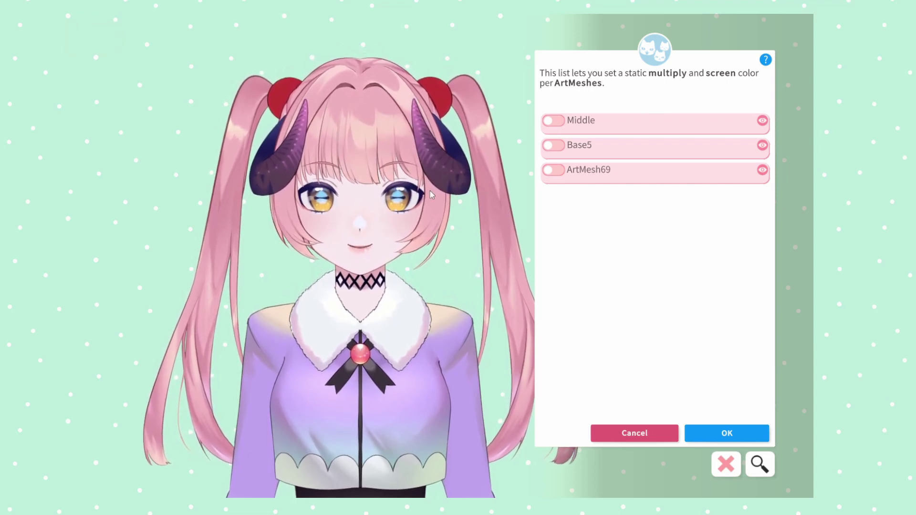
{"action": "left_click", "coordinate": [217, 250]}
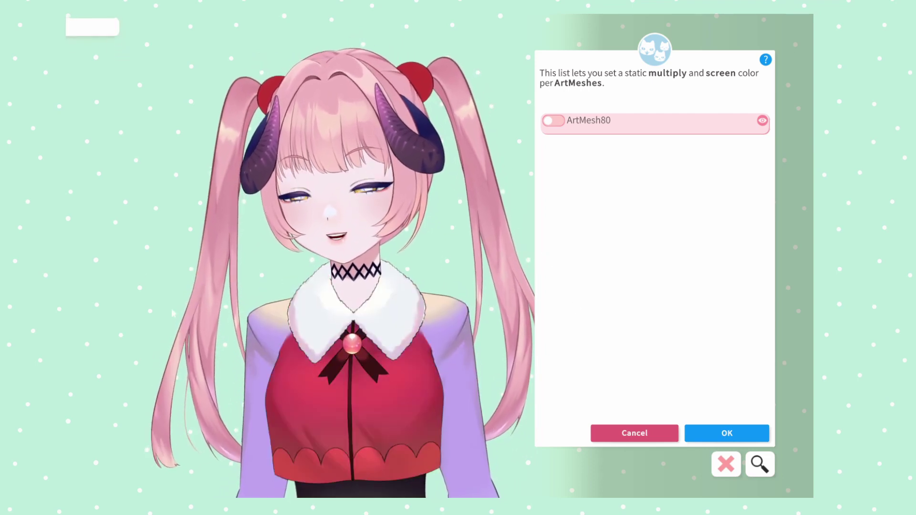
Enable color customization for ArtMesh80 and set its multiply color to a light blue, about #6BB8CA.
{"action": "left_click", "coordinate": [554, 121]}
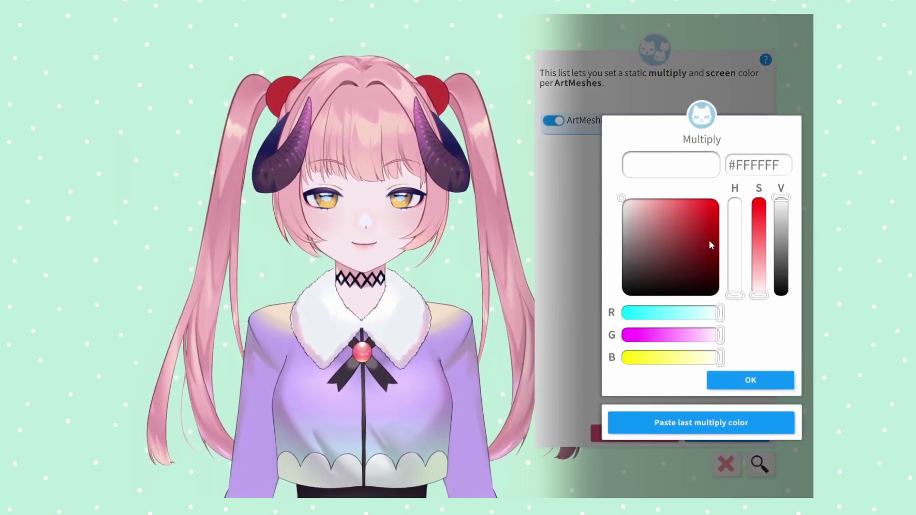
{"action": "left_click_drag", "start_coordinate": [673, 241], "coordinate": [652, 200]}
{"action": "left_click_drag", "start_coordinate": [701, 335], "coordinate": [641, 340]}
{"action": "left_click_drag", "start_coordinate": [695, 320], "coordinate": [651, 300]}
{"action": "mouse_move", "coordinate": [653, 267]}
{"action": "left_mouse_down"}
{"action": "mouse_move", "coordinate": [656, 193]}
{"action": "mouse_move", "coordinate": [668, 222]}
{"action": "left_mouse_up"}
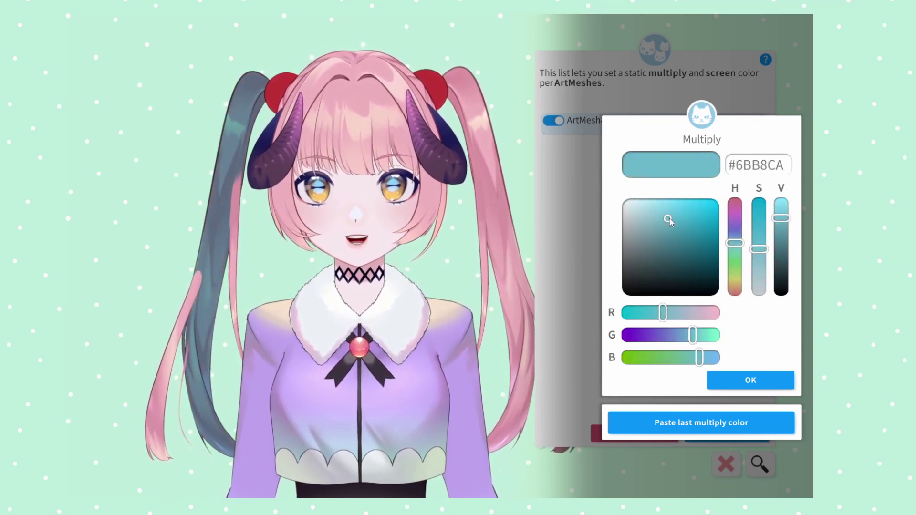
Set the screen color of ArtMesh80 to a muted yellow, #A09C6C, and close the color picker.
{"action": "left_click_drag", "start_coordinate": [737, 247], "coordinate": [733, 284]}
{"action": "mouse_move", "coordinate": [667, 218]}
{"action": "left_mouse_down"}
{"action": "mouse_move", "coordinate": [665, 196]}
{"action": "mouse_move", "coordinate": [654, 221]}
{"action": "mouse_move", "coordinate": [670, 237]}
{"action": "mouse_move", "coordinate": [663, 210]}
{"action": "mouse_move", "coordinate": [681, 219]}
{"action": "mouse_move", "coordinate": [654, 236]}
{"action": "left_mouse_up"}
{"action": "left_click", "coordinate": [750, 380]}
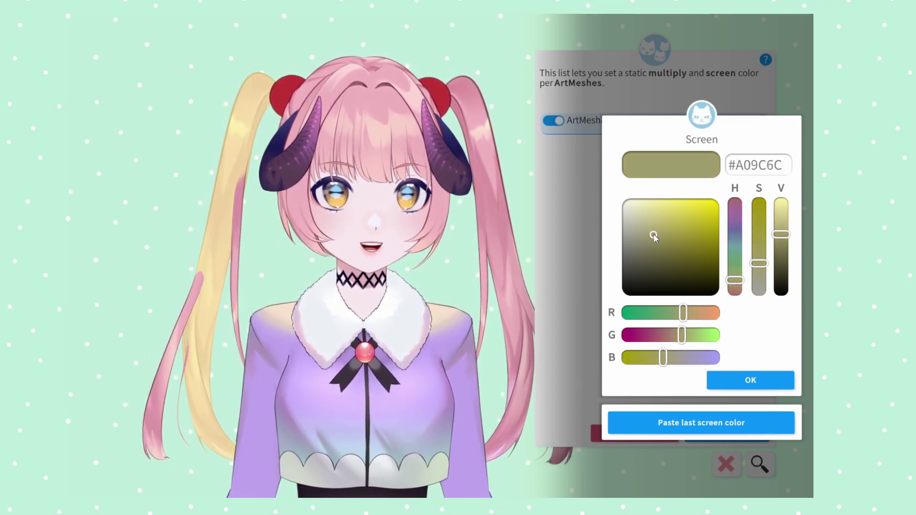
{"action": "left_click", "coordinate": [769, 452]}
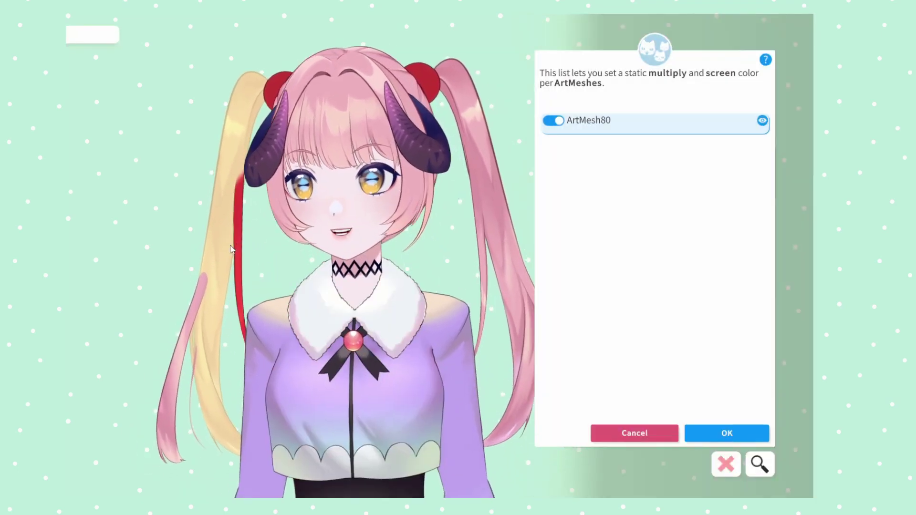
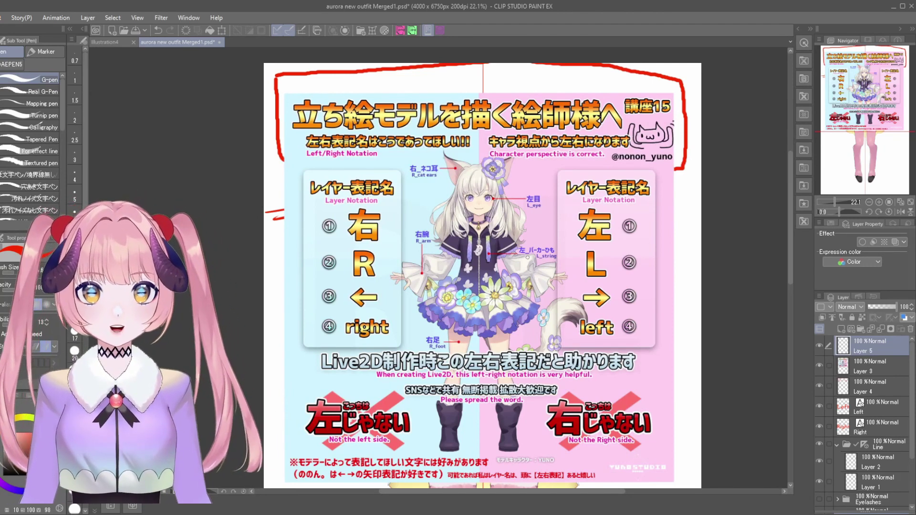
In Clip Studio Paint, try entering a right and a left arrow as text beside the legs and discard it.
{"action": "scroll", "coordinate": [416, 345], "scroll_direction": "left", "scroll_amount": 1}
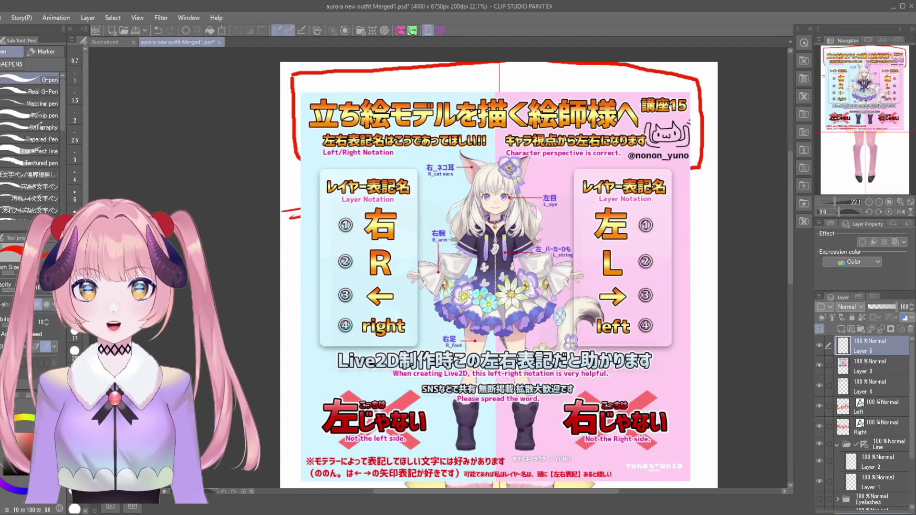
{"action": "left_click_drag", "start_coordinate": [501, 339], "coordinate": [465, 362]}
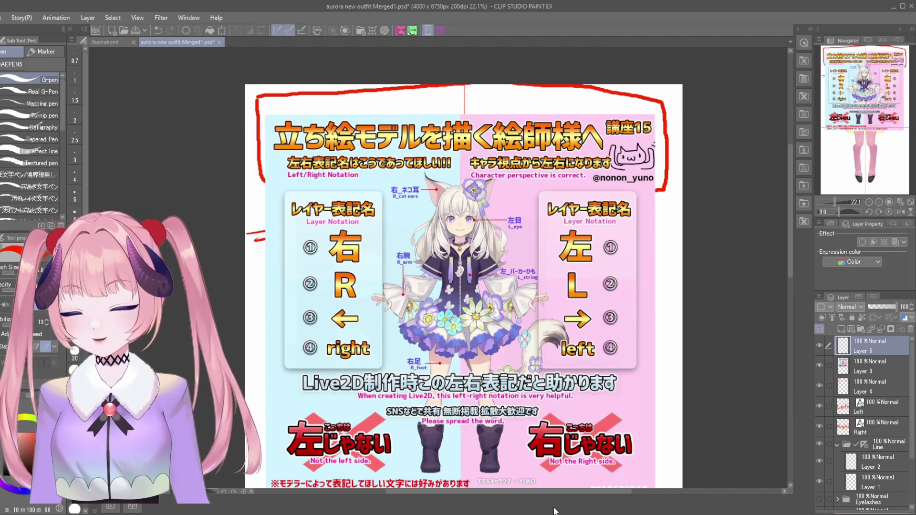
{"action": "scroll", "coordinate": [477, 268], "scroll_direction": "down", "scroll_amount": 5}
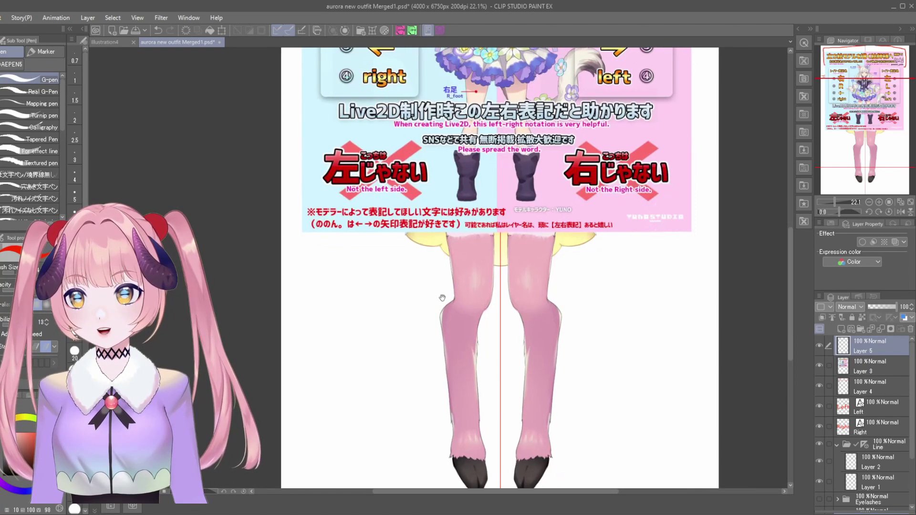
{"action": "scroll", "coordinate": [431, 376], "scroll_direction": "down", "scroll_amount": 2}
{"action": "key", "text": "t"}
{"action": "left_click", "coordinate": [320, 337]}
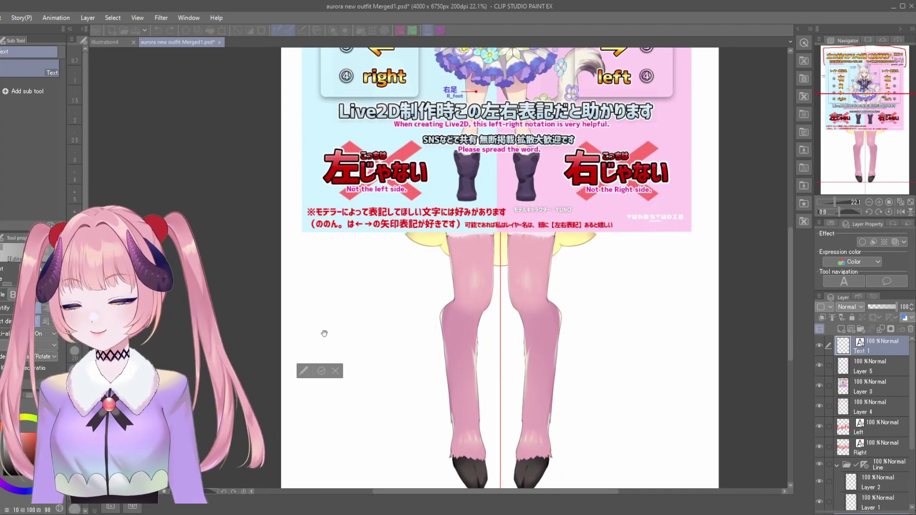
{"action": "type", "text": "□□"}
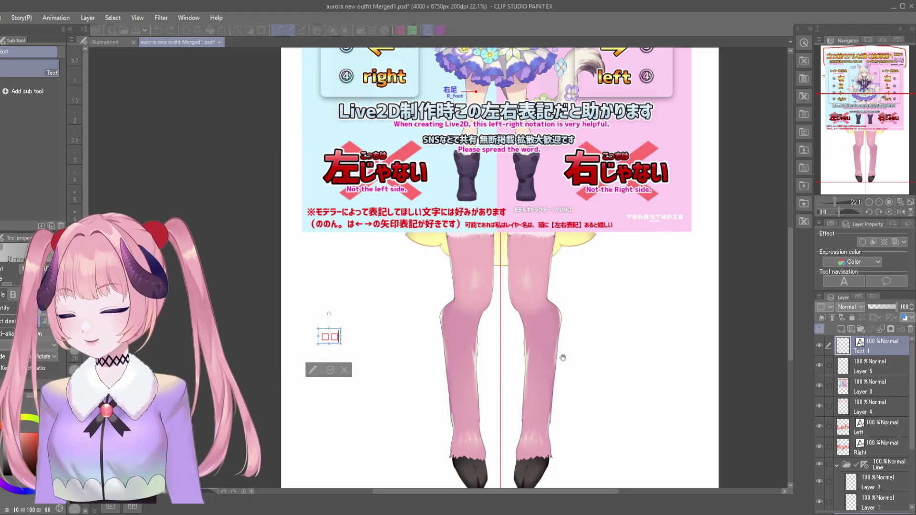
{"action": "key", "text": "space"}
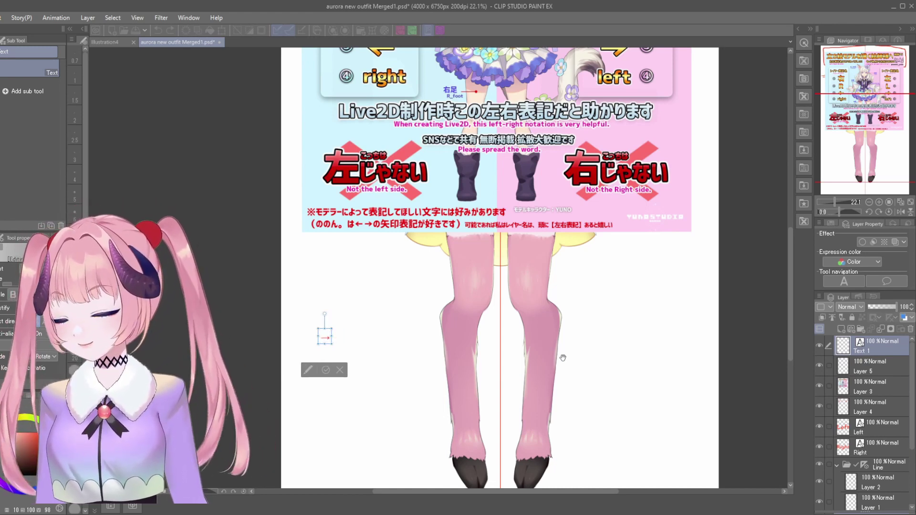
{"action": "type", "text": "hidari"}
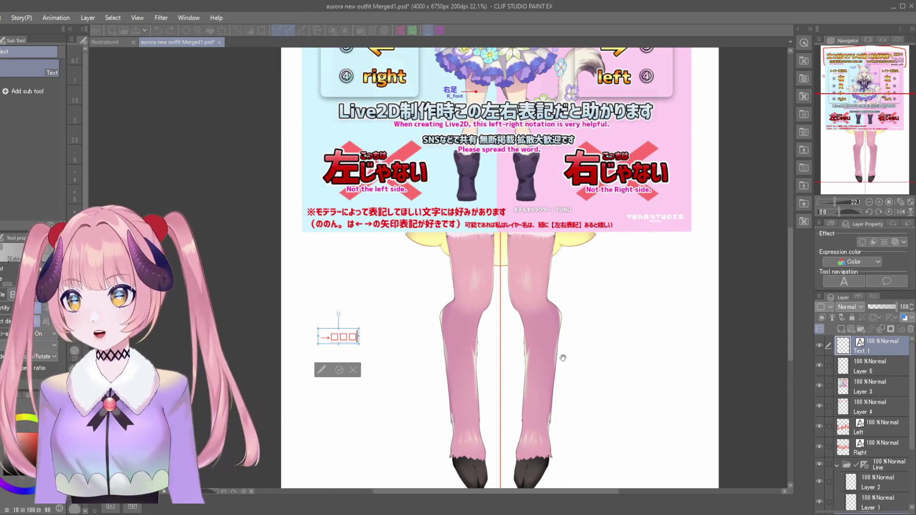
{"action": "key", "text": "space"}
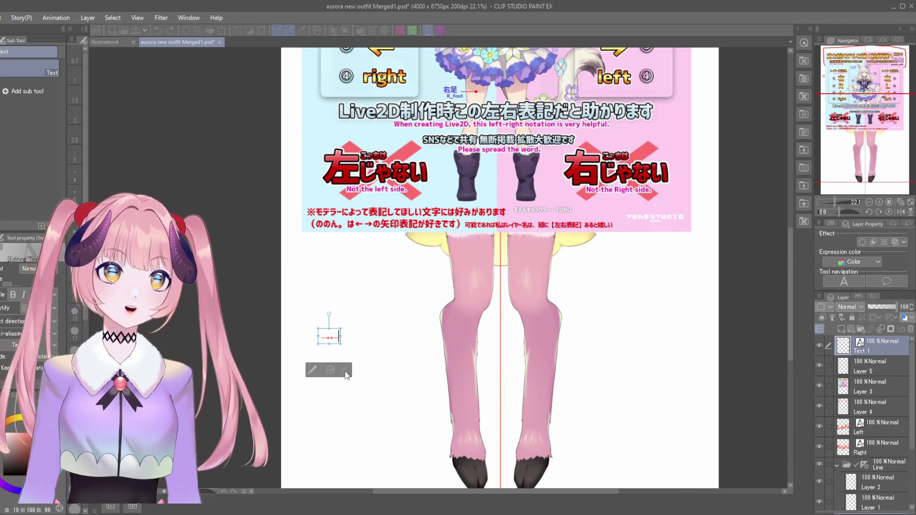
{"action": "left_click", "coordinate": [347, 375]}
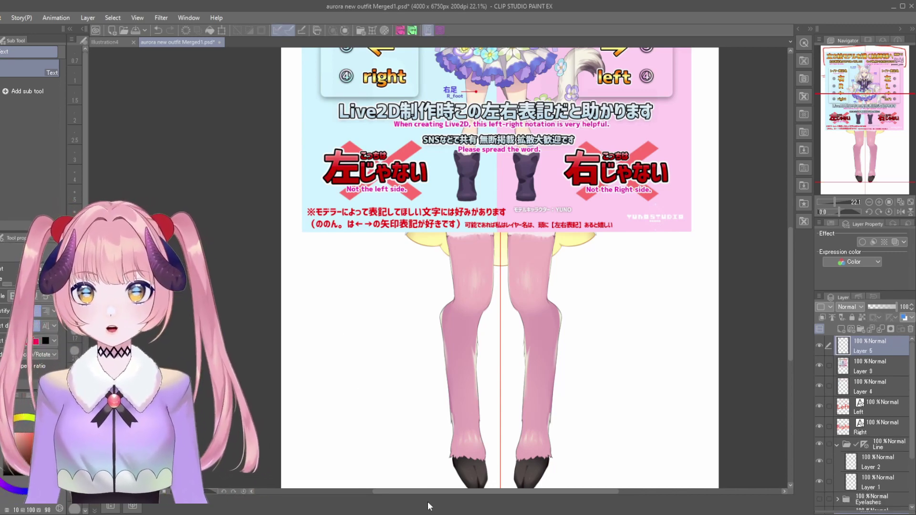
Examine the left and right layer notation on the reference sheet, including the arrow options and the notes beneath.
{"action": "scroll", "coordinate": [451, 426], "scroll_direction": "up", "scroll_amount": 5}
{"action": "left_click_drag", "start_coordinate": [365, 393], "coordinate": [323, 341]}
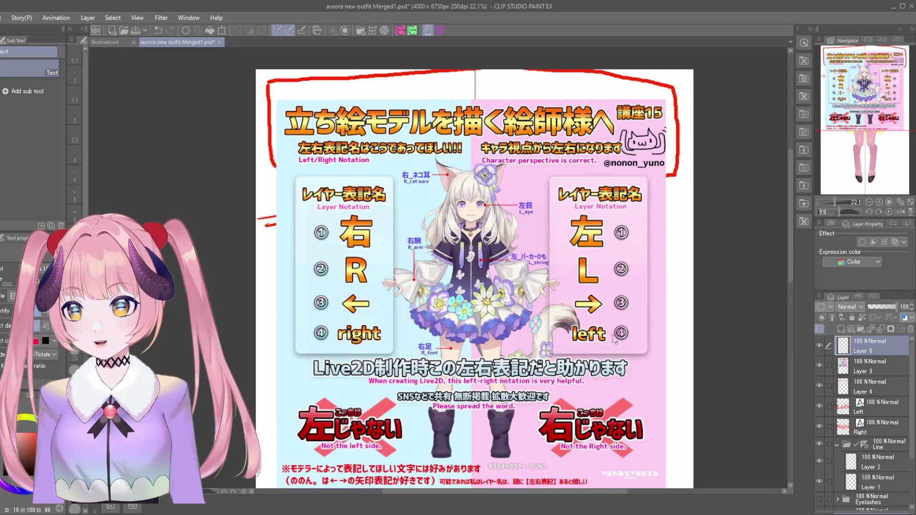
{"action": "left_click_drag", "start_coordinate": [614, 339], "coordinate": [596, 333]}
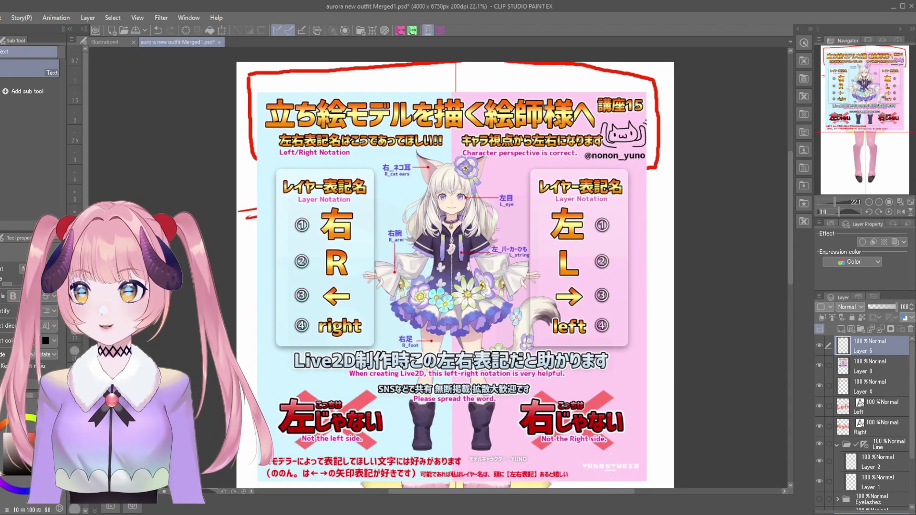
{"action": "left_click_drag", "start_coordinate": [368, 298], "coordinate": [365, 298]}
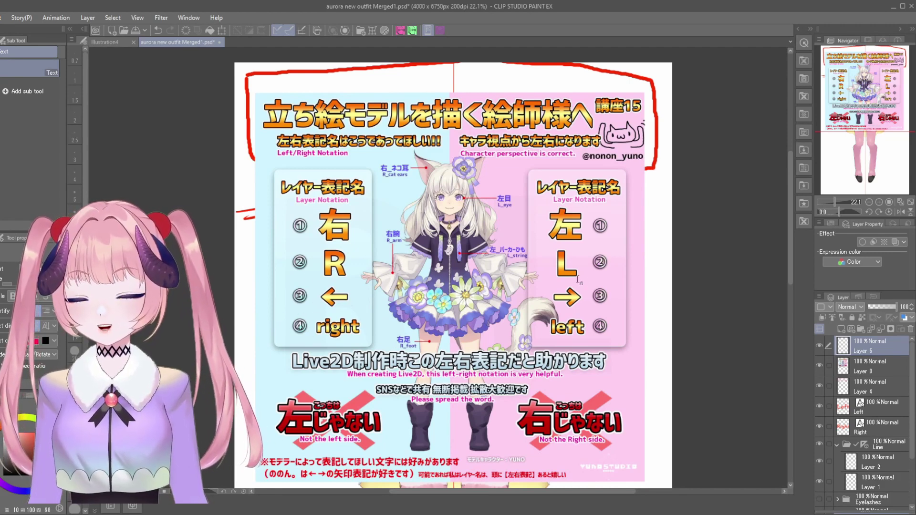
{"action": "scroll", "coordinate": [525, 305], "scroll_direction": "down", "scroll_amount": 2}
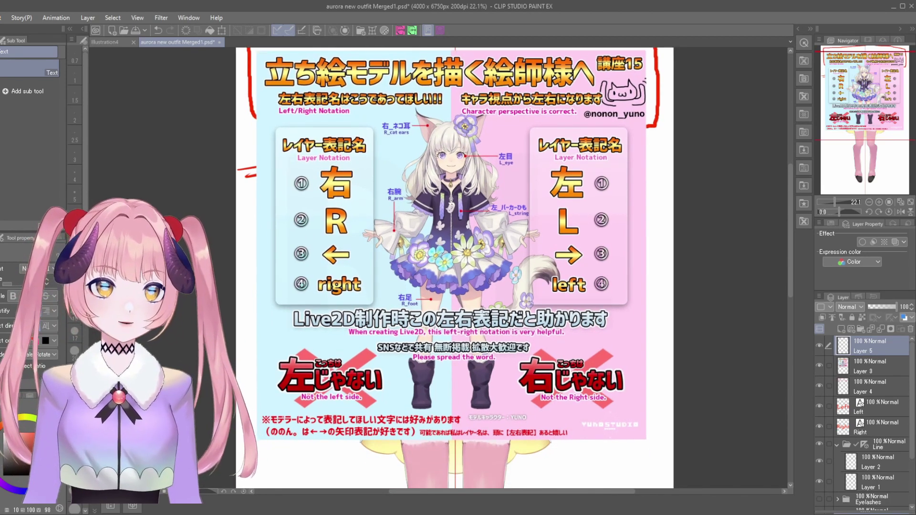
{"action": "left_click_drag", "start_coordinate": [409, 250], "coordinate": [415, 241]}
{"action": "scroll", "coordinate": [552, 226], "scroll_direction": "down", "scroll_amount": 5}
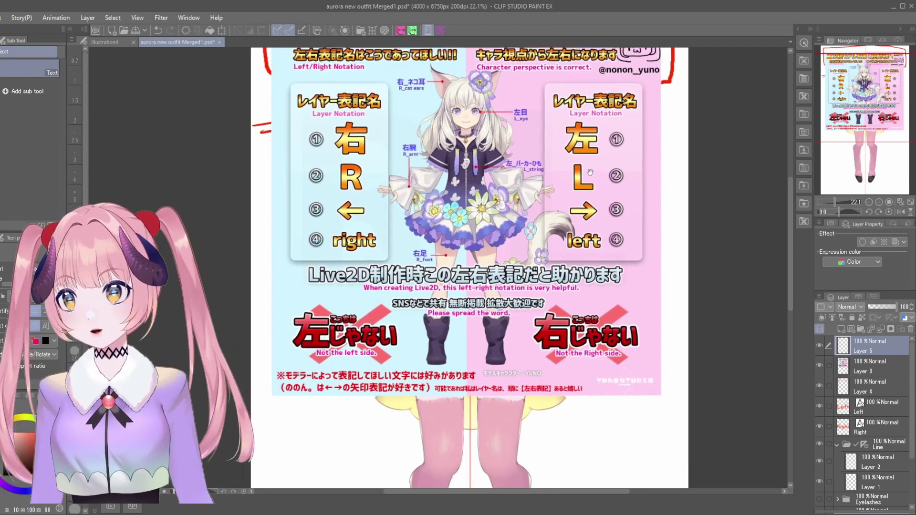
{"action": "scroll", "coordinate": [521, 293], "scroll_direction": "up", "scroll_amount": 5}
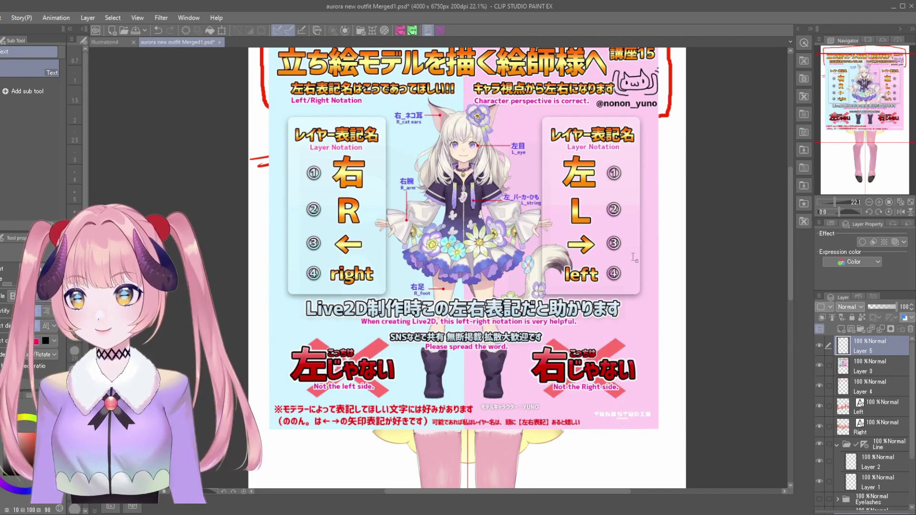
Add an enlarged red text reading "Artmesh64" on the canvas beside the character's legs.
{"action": "scroll", "coordinate": [520, 248], "scroll_direction": "down", "scroll_amount": 4}
{"action": "scroll", "coordinate": [520, 248], "scroll_direction": "down", "scroll_amount": 6}
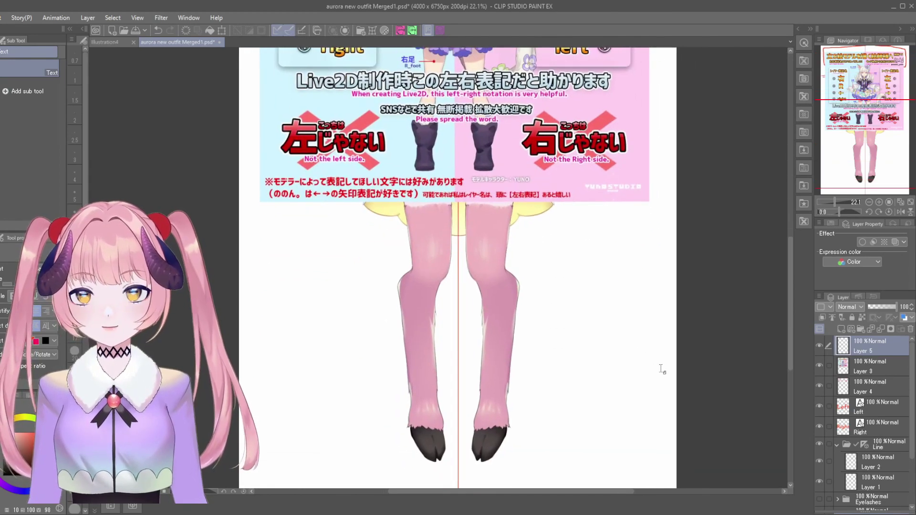
{"action": "scroll", "coordinate": [661, 368], "scroll_direction": "left", "scroll_amount": 2}
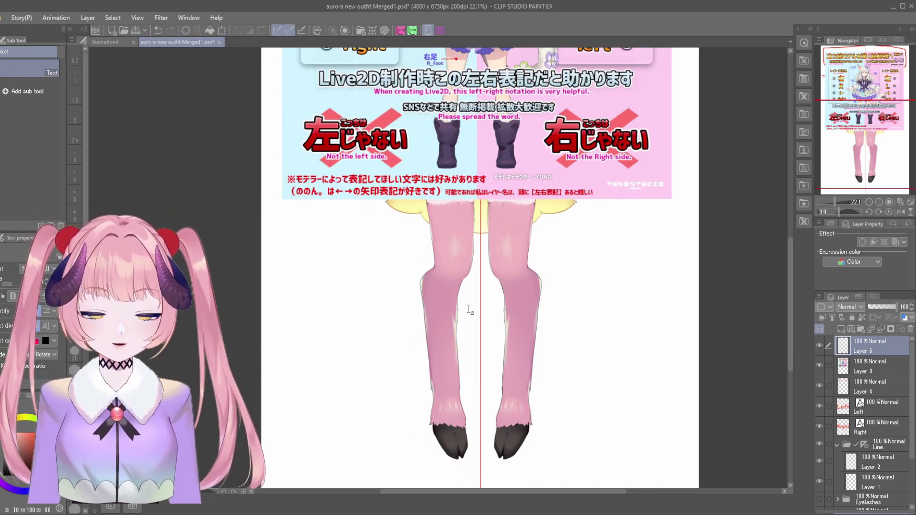
{"action": "left_click", "coordinate": [312, 283]}
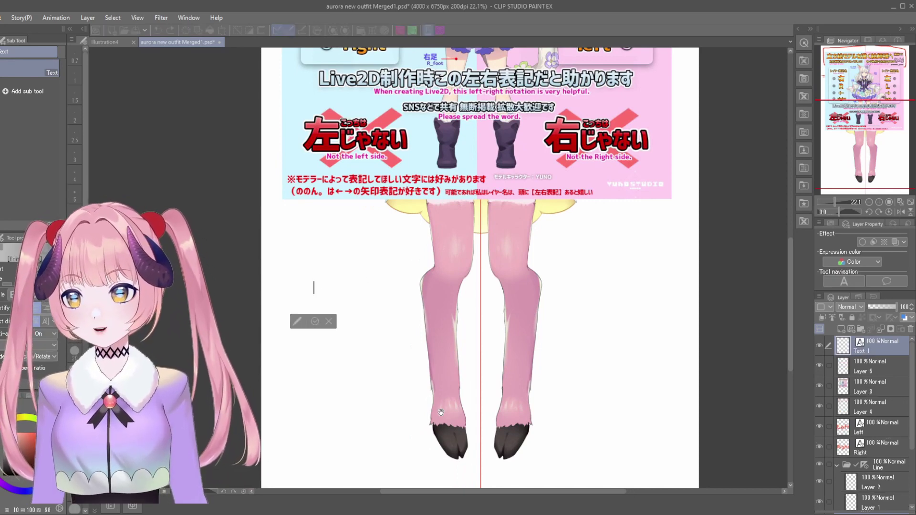
{"action": "type", "text": "A"}
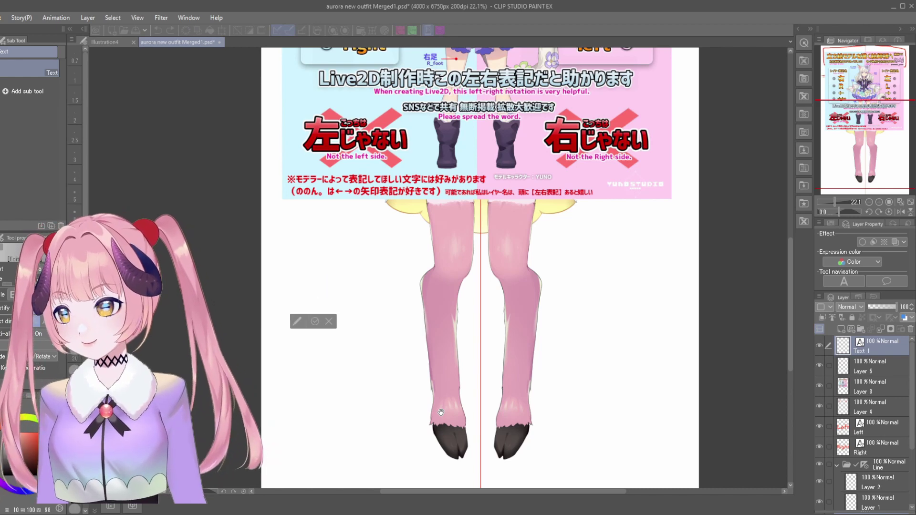
{"action": "type", "text": "rtmesh"}
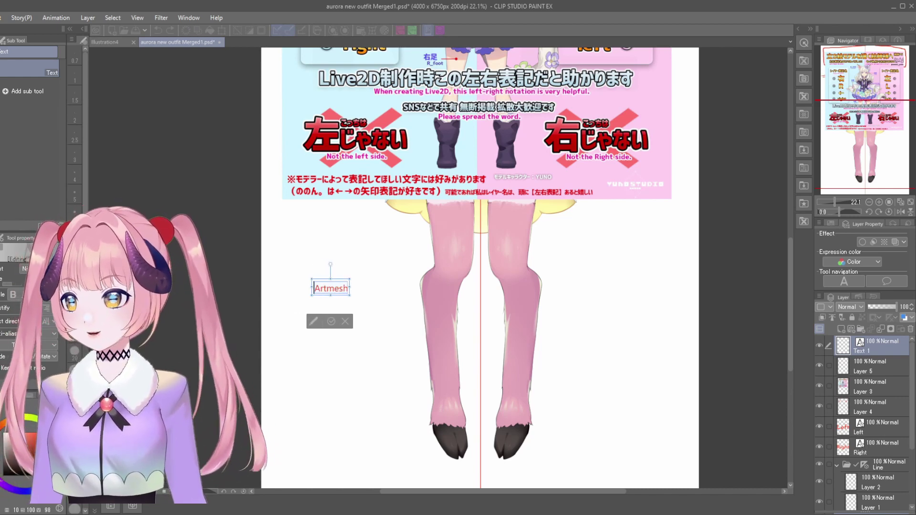
{"action": "left_click", "coordinate": [16, 282]}
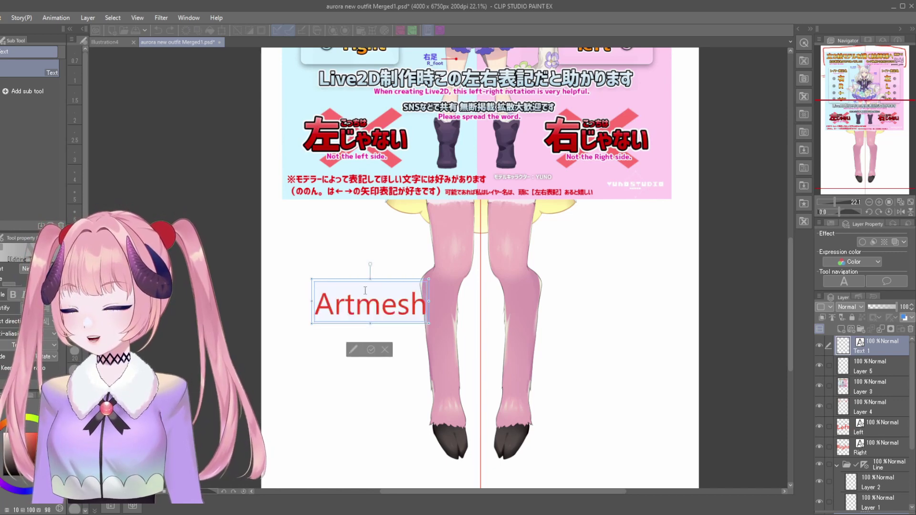
{"action": "type", "text": "64"}
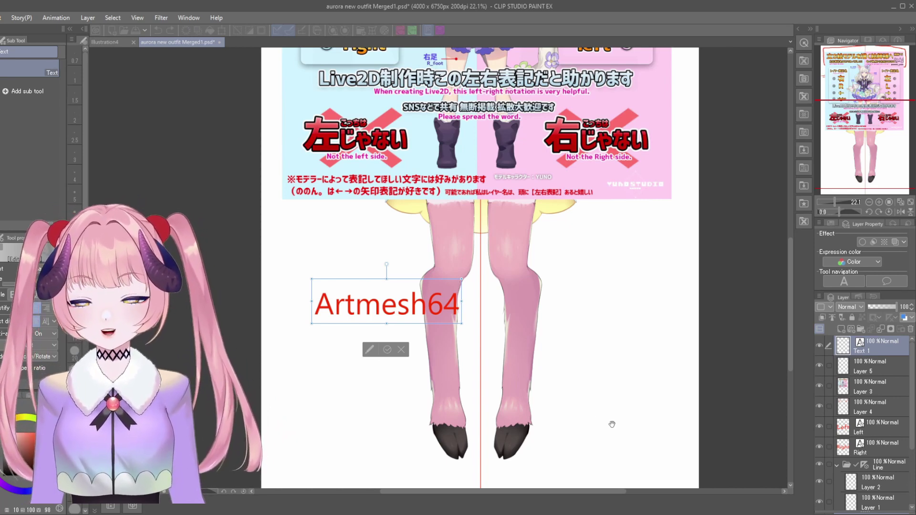
Replace the sample text with the layer name "LEyeTop", written without spaces.
{"action": "key", "text": "ctrl+a"}
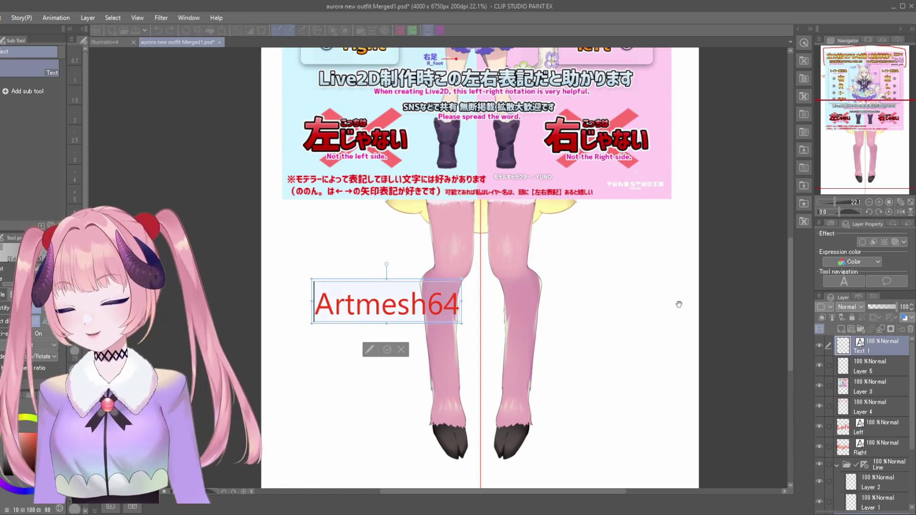
{"action": "type", "text": "Le"}
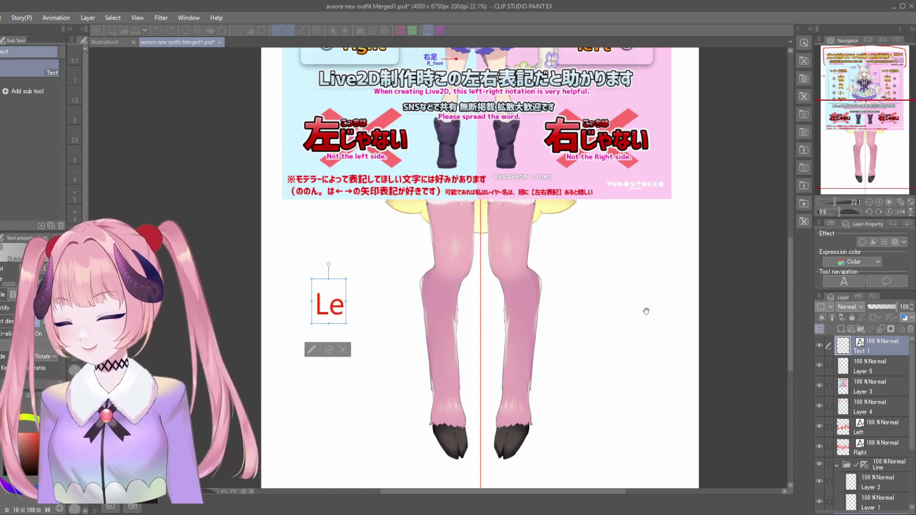
{"action": "key", "text": "BackSpace"}
{"action": "type", "text": "E"}
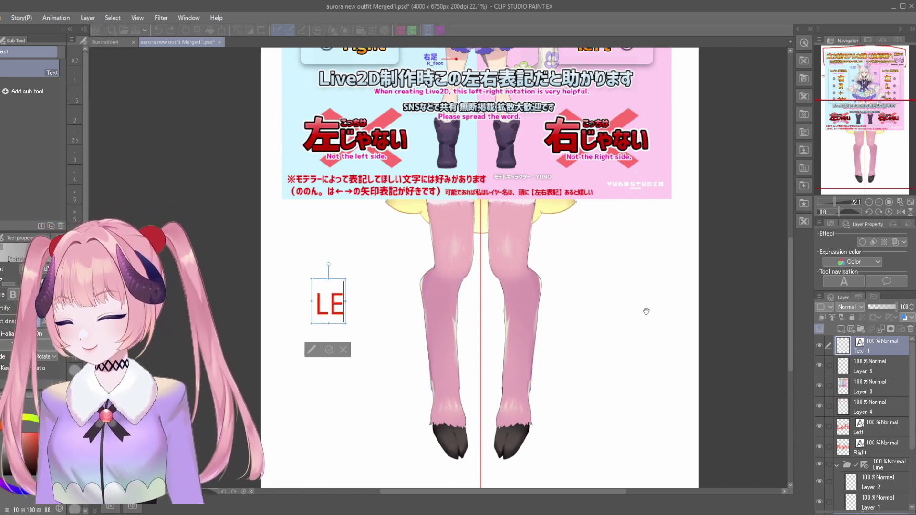
{"action": "type", "text": "yeTop"}
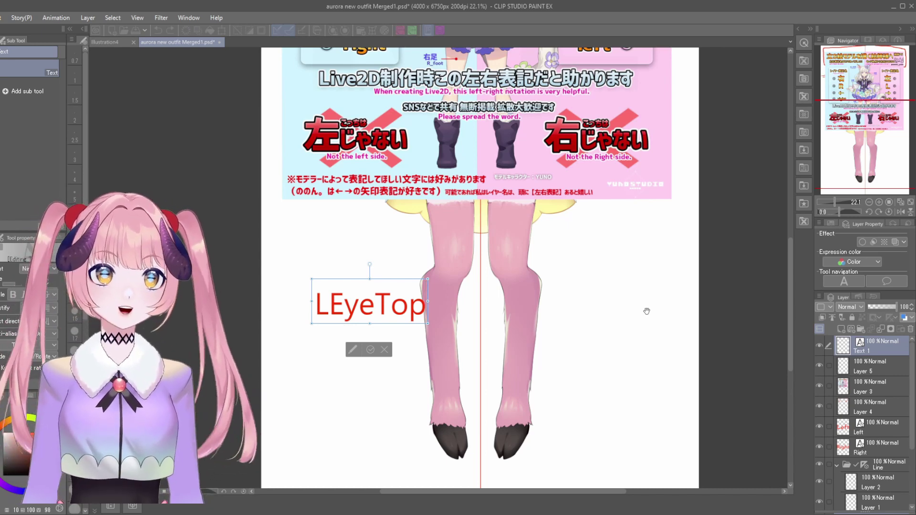
Replace the whole text beside the legs with the warning "DONT USE SPACES".
{"action": "key", "text": "ctrl+a"}
{"action": "key", "text": "BackSpace"}
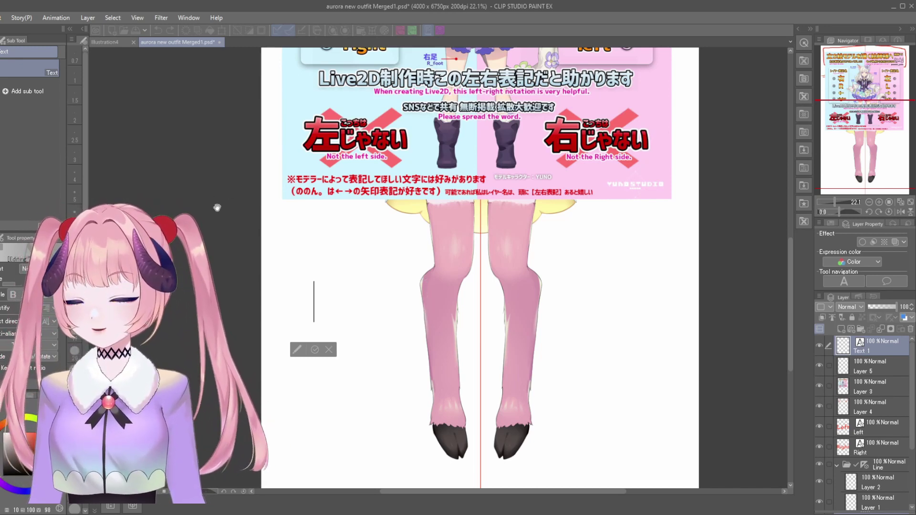
{"action": "type", "text": "DONT"}
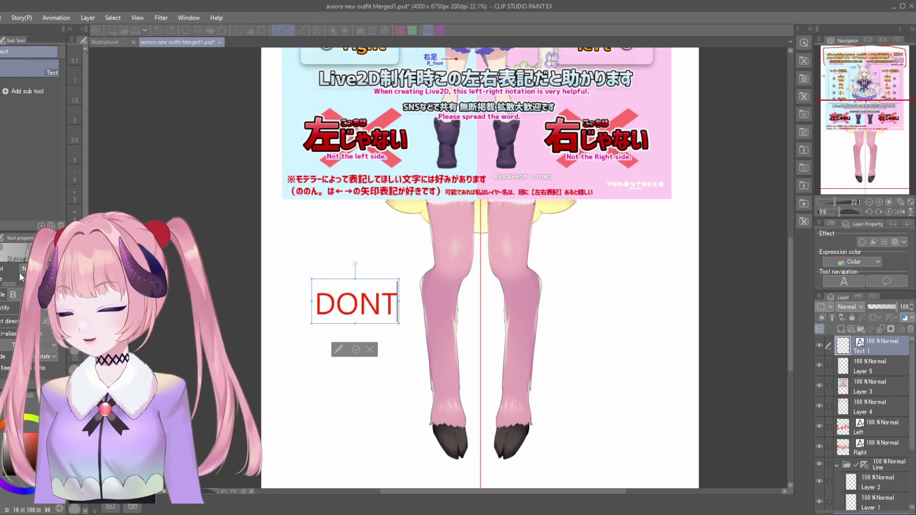
{"action": "type", "text": " USE SPACE"}
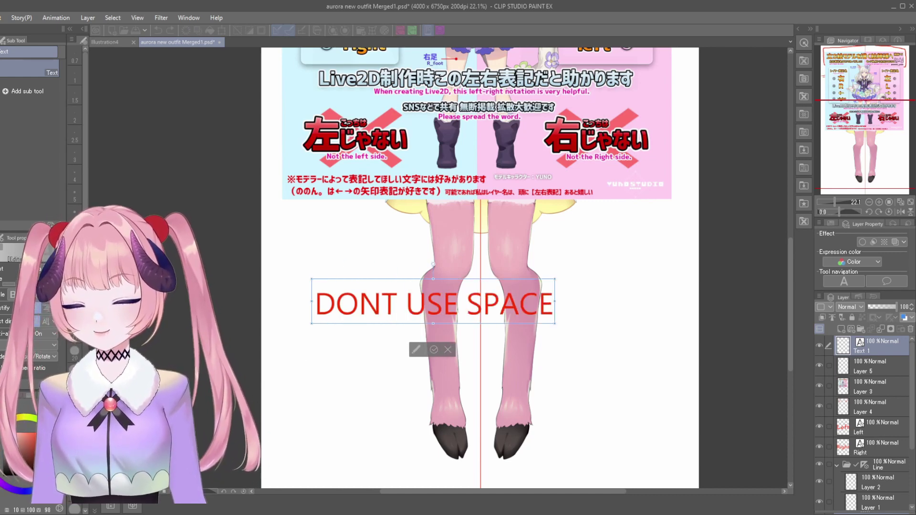
{"action": "type", "text": "S"}
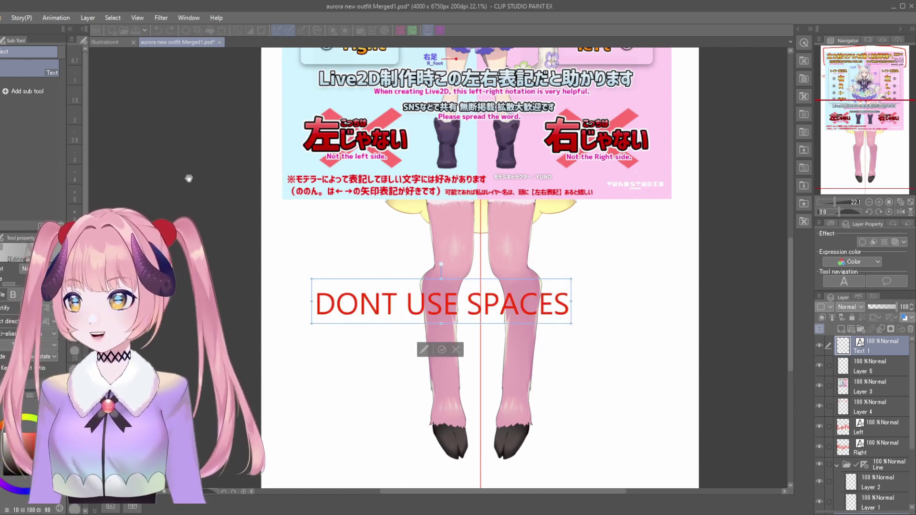
Enlarge the "DONT USE SPACES" text slightly, commit it and move it just below the reference sheet.
{"action": "left_click_drag", "start_coordinate": [571, 279], "coordinate": [587, 266]}
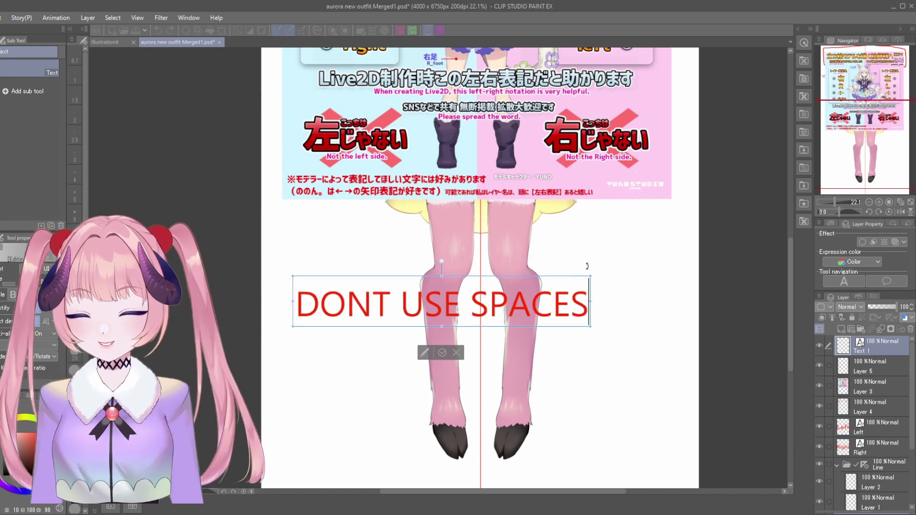
{"action": "key", "text": "Escape"}
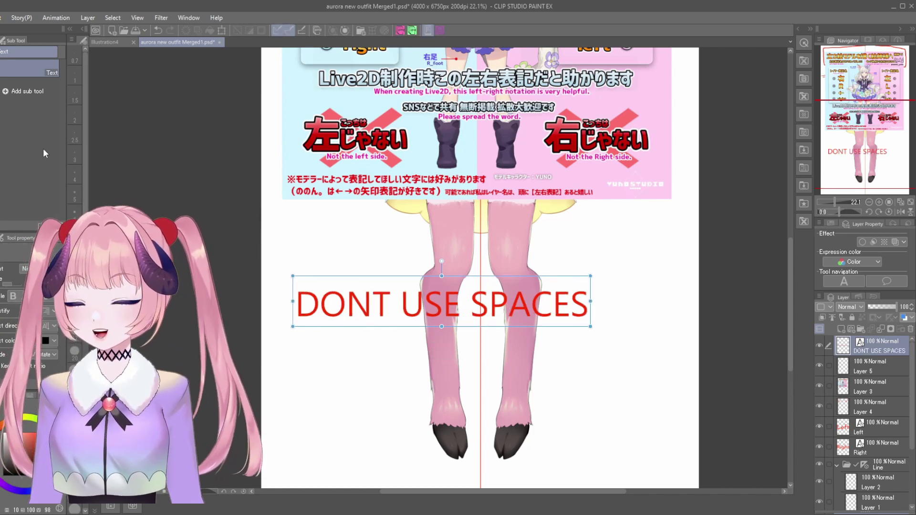
{"action": "key", "text": "k"}
{"action": "left_click_drag", "start_coordinate": [477, 313], "coordinate": [520, 251]}
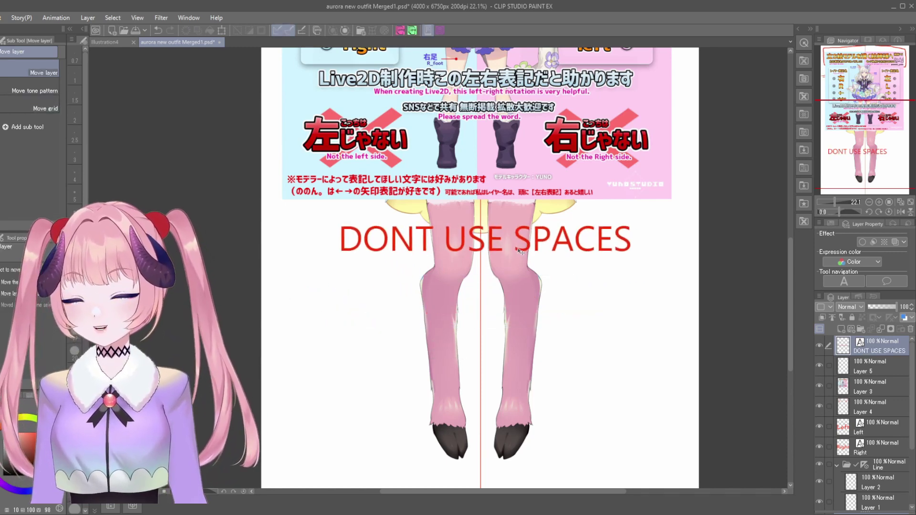
Add a separate text reading "Mouth_Line_Upper" in the blank area beside the legs and commit it.
{"action": "scroll", "coordinate": [520, 250], "scroll_direction": "up", "scroll_amount": 6}
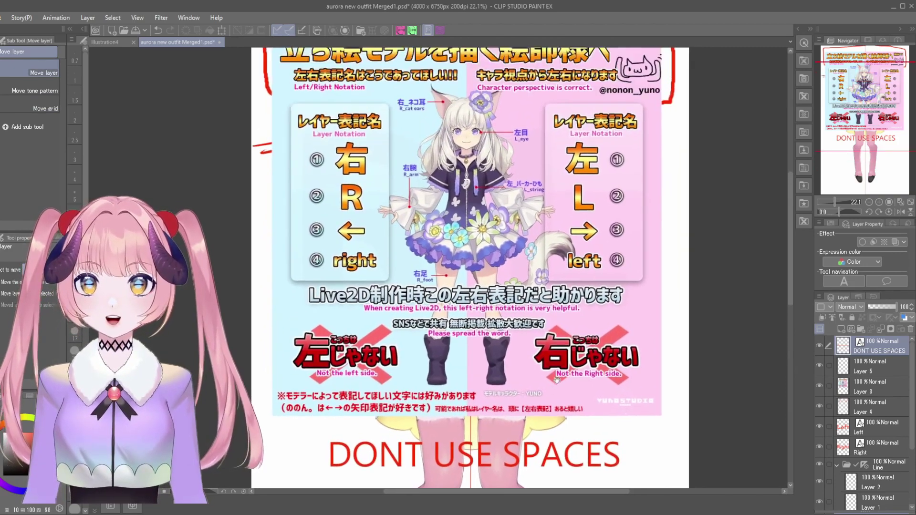
{"action": "scroll", "coordinate": [557, 380], "scroll_direction": "down", "scroll_amount": 3}
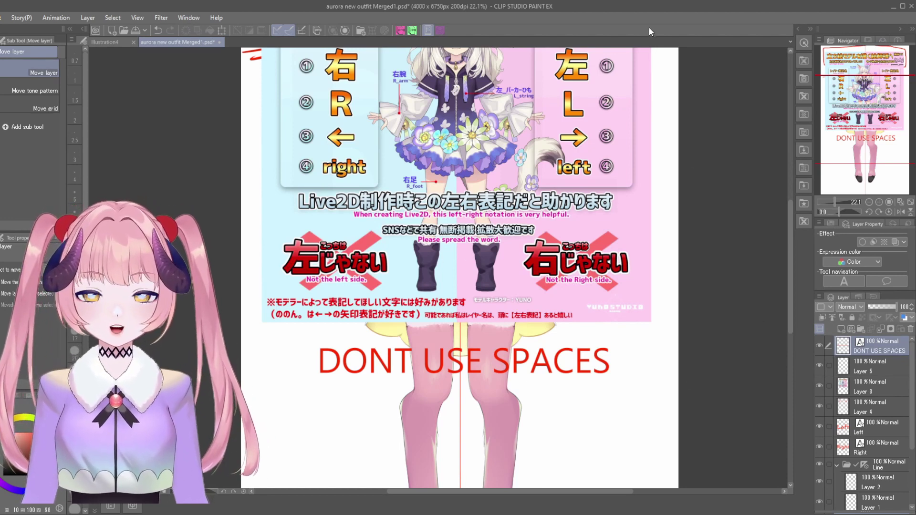
{"action": "scroll", "coordinate": [518, 258], "scroll_direction": "down", "scroll_amount": 1}
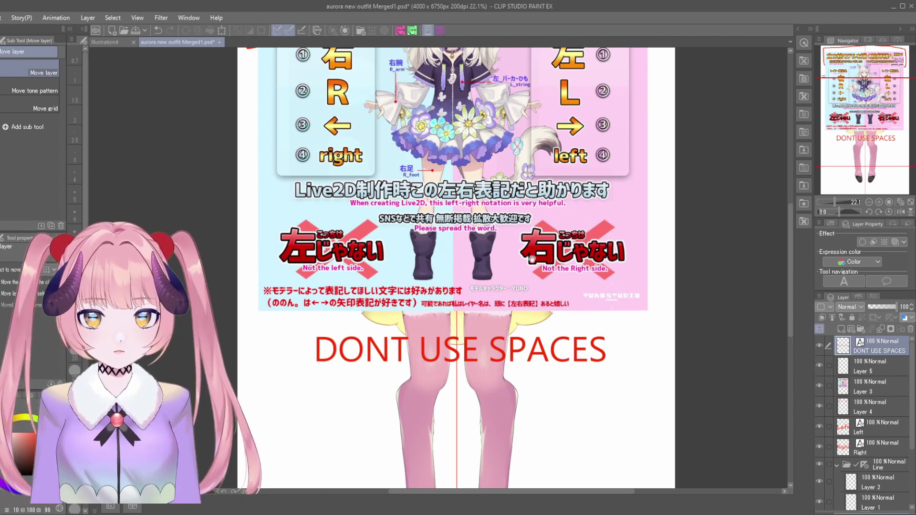
{"action": "scroll", "coordinate": [568, 345], "scroll_direction": "down", "scroll_amount": 5}
{"action": "key", "text": "t"}
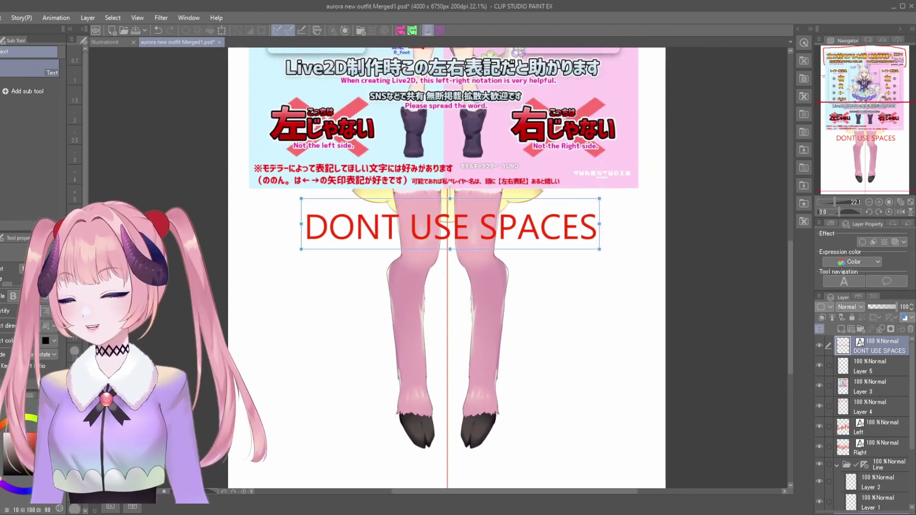
{"action": "left_click", "coordinate": [265, 311]}
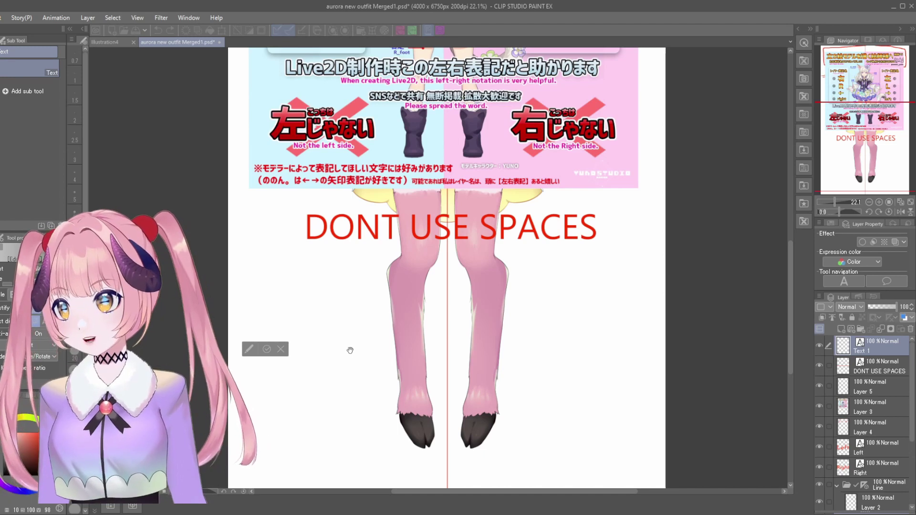
{"action": "type", "text": "Mout"}
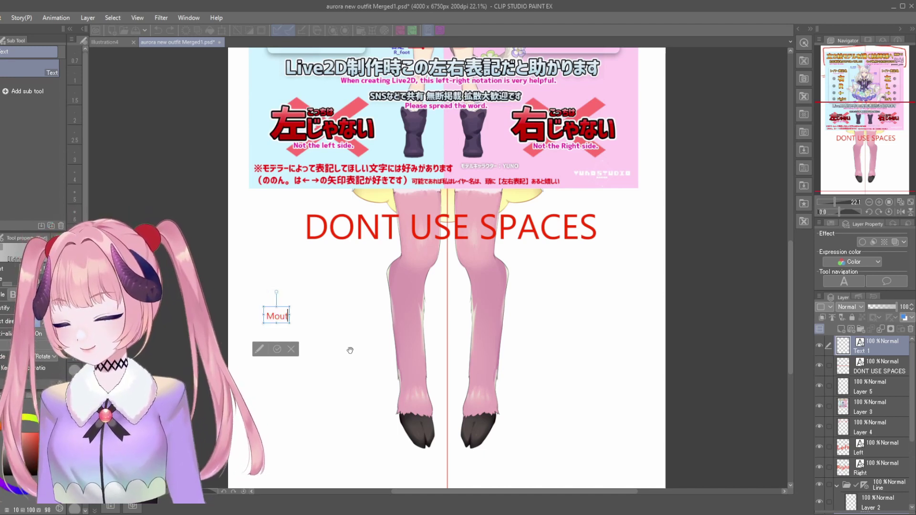
{"action": "type", "text": "h"}
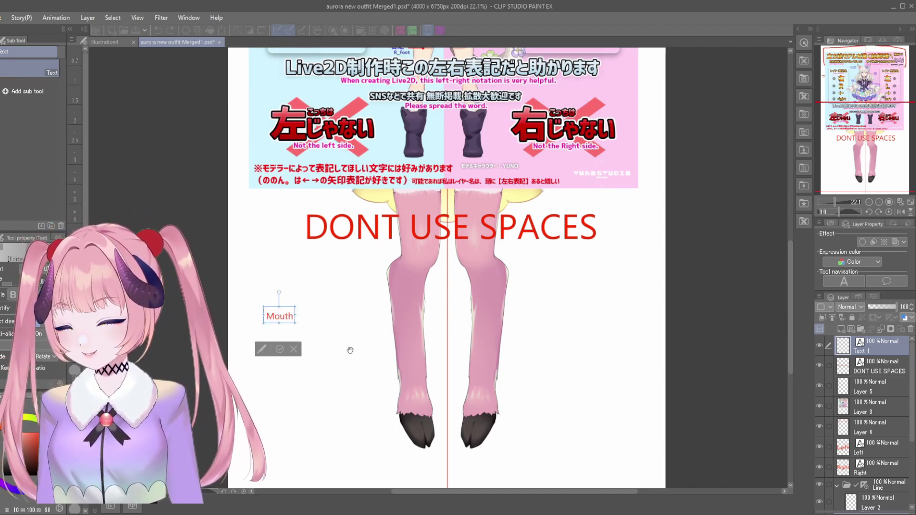
{"action": "type", "text": "_Line_Upp"}
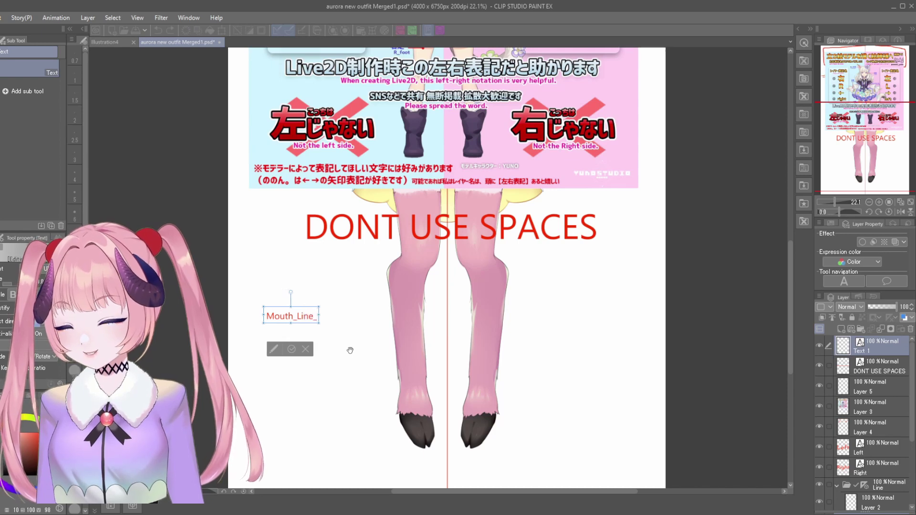
{"action": "key", "text": "BackSpace"}
{"action": "key", "text": "BackSpace"}
{"action": "key", "text": "BackSpace"}
{"action": "type", "text": "Upper"}
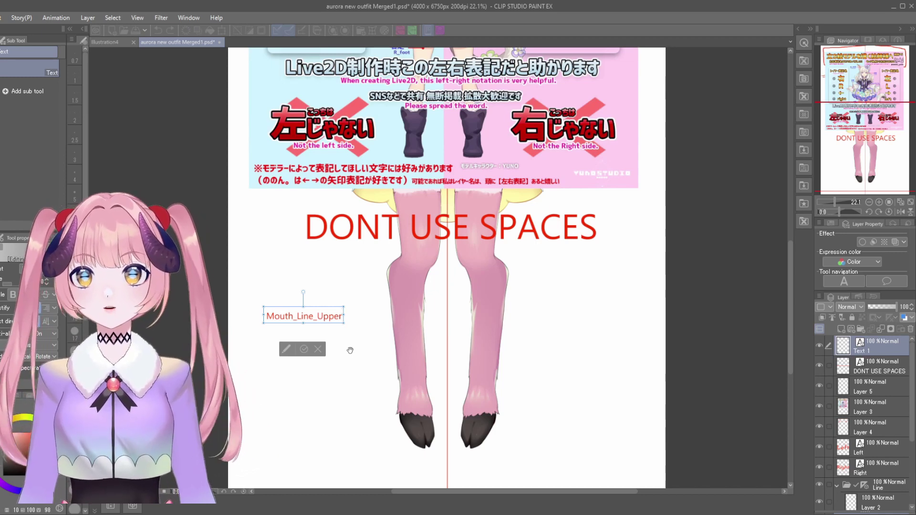
{"action": "left_click", "coordinate": [304, 350]}
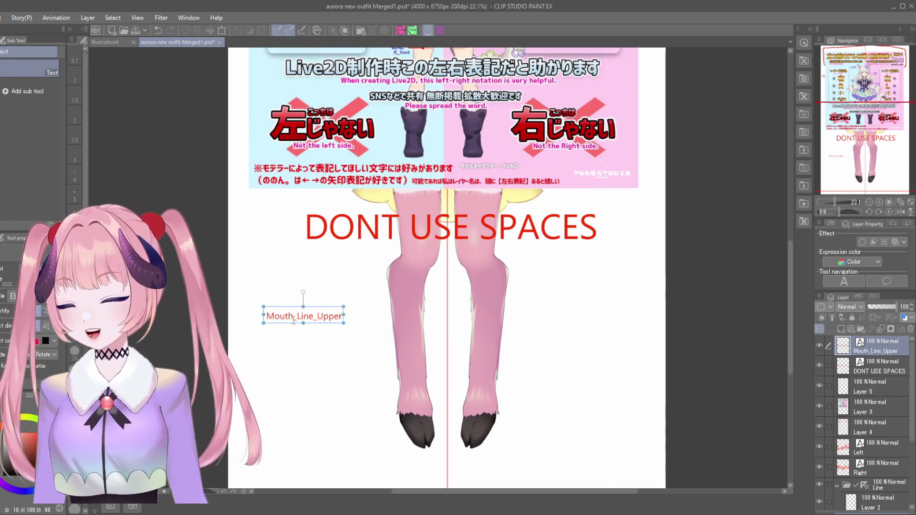
Enlarge the "Mouth_Line_Upper" text and place it directly under the end of the "DONT USE SPACES" line.
{"action": "left_click_drag", "start_coordinate": [294, 321], "coordinate": [653, 277]}
{"action": "key", "text": "k"}
{"action": "left_click_drag", "start_coordinate": [596, 266], "coordinate": [566, 255]}
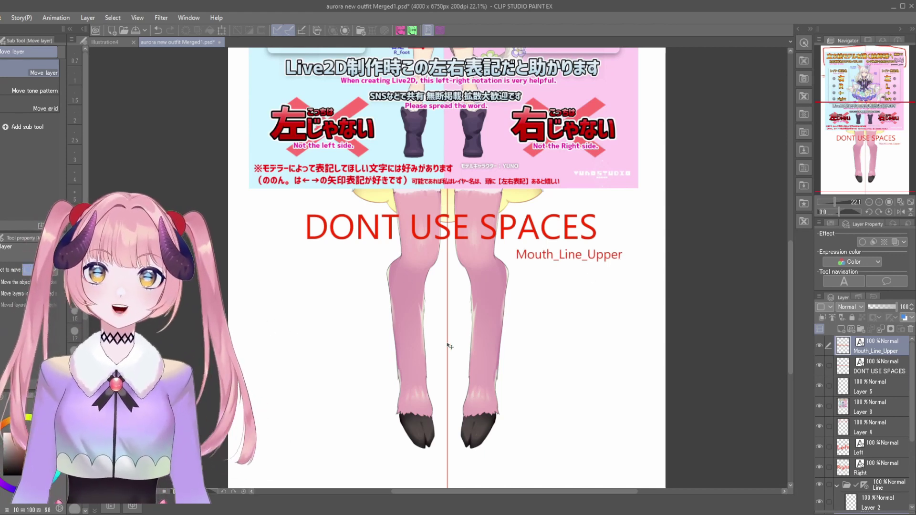
{"action": "left_click_drag", "start_coordinate": [572, 281], "coordinate": [587, 270]}
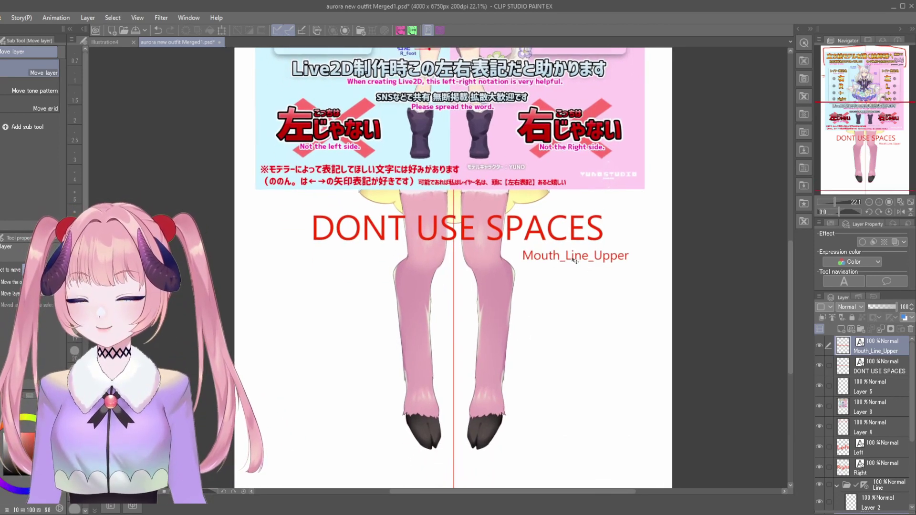
{"action": "mouse_move", "coordinate": [643, 273]}
{"action": "left_mouse_down"}
{"action": "mouse_move", "coordinate": [620, 267]}
{"action": "mouse_move", "coordinate": [648, 260]}
{"action": "left_mouse_up"}
Add a text block in the blank area beside the legs with the lines "M = Middle", "C = Center" and "T = Top".
{"action": "key", "text": "t"}
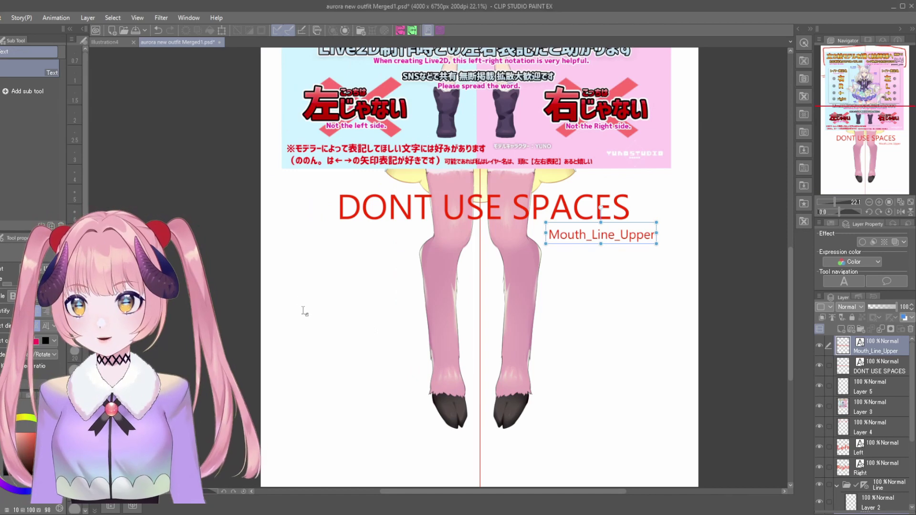
{"action": "left_click", "coordinate": [295, 275]}
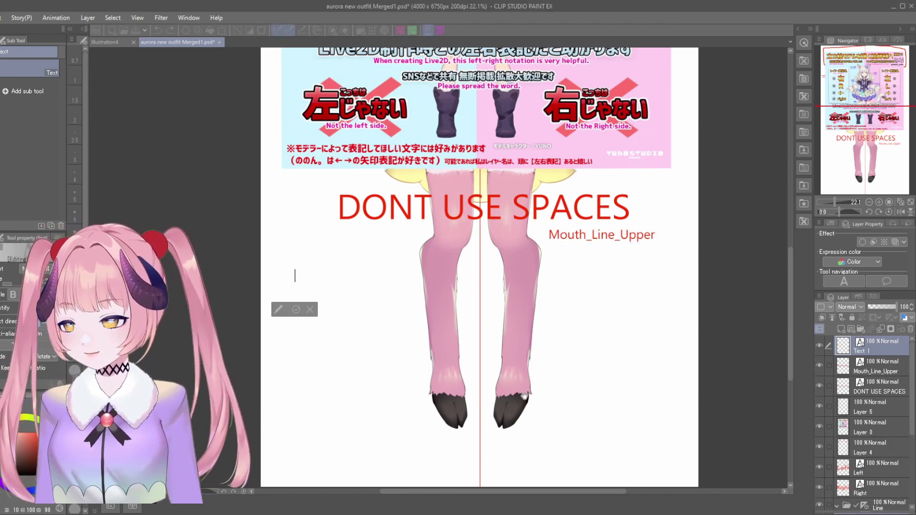
{"action": "type", "text": "M ="}
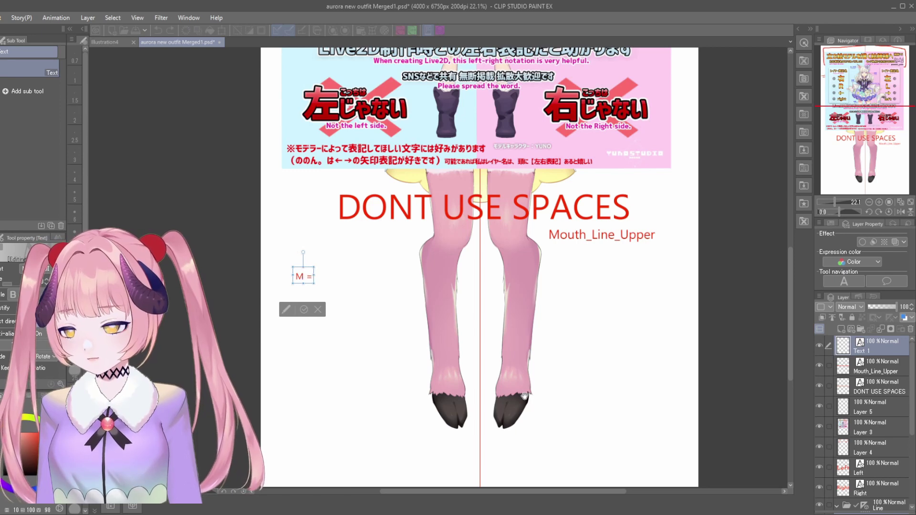
{"action": "type", "text": " Middle"}
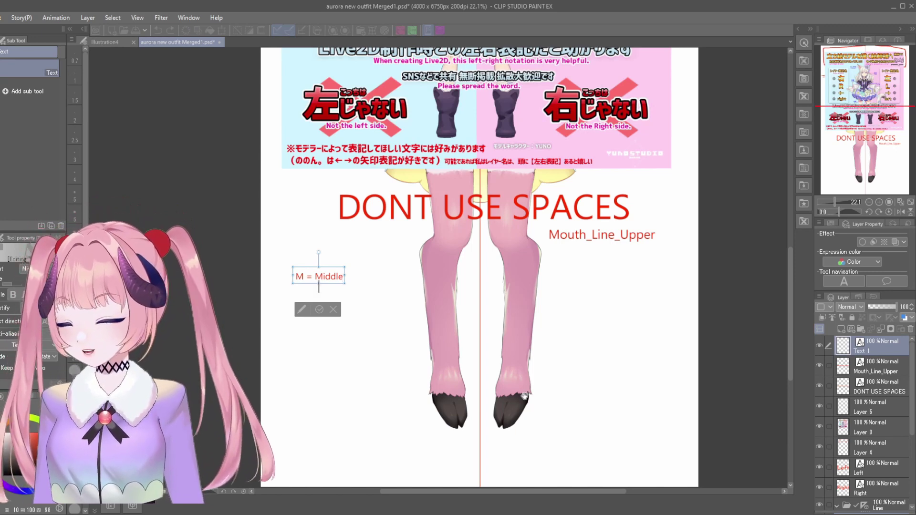
{"action": "key", "text": "Return"}
{"action": "type", "text": "C ="}
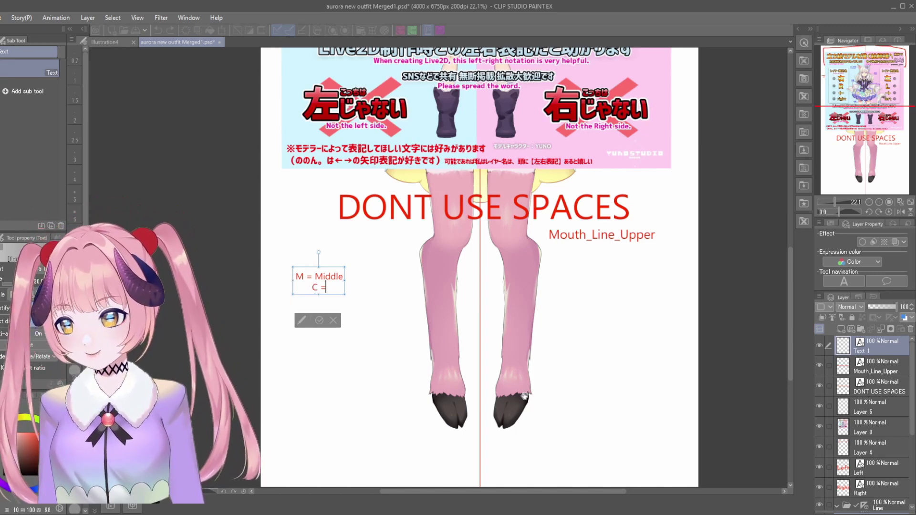
{"action": "type", "text": " Center"}
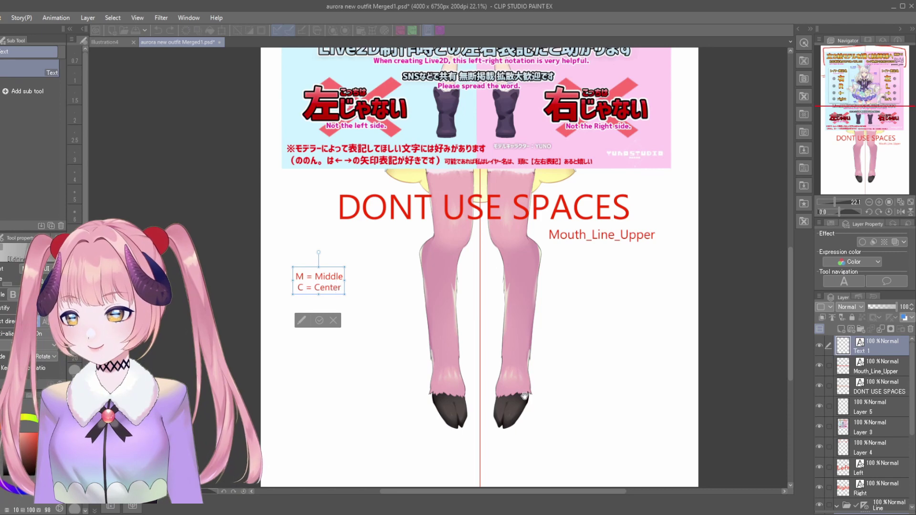
{"action": "key", "text": "Return"}
{"action": "type", "text": "T = Top"}
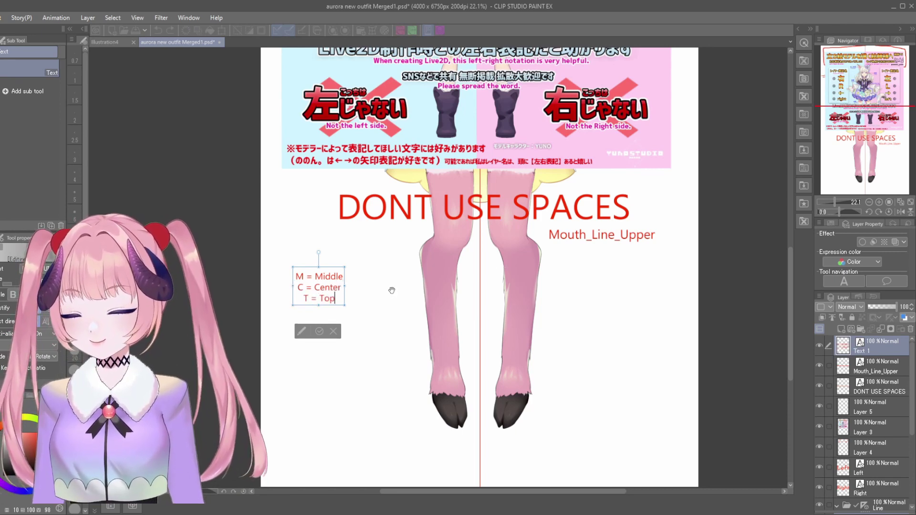
{"action": "key", "text": "Escape"}
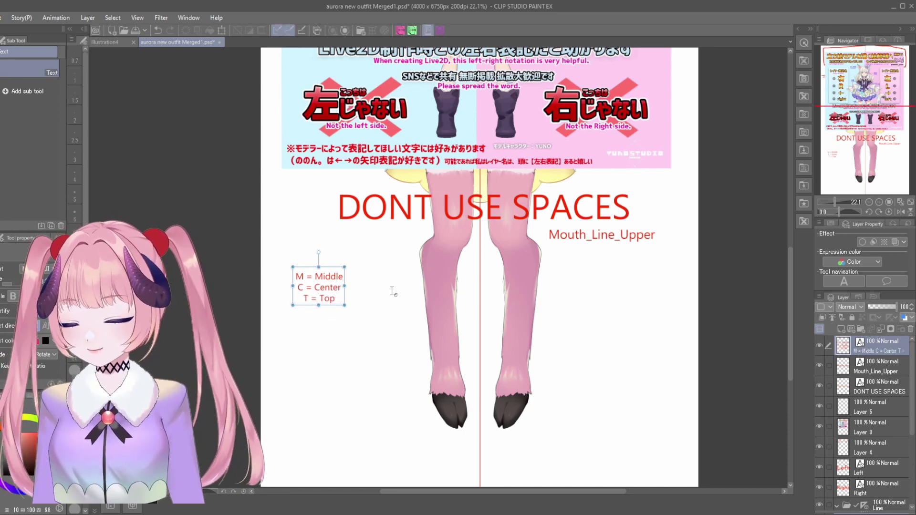
Append the line "B = Bottom" to the position abbreviation list and commit the text.
{"action": "left_click", "coordinate": [338, 299]}
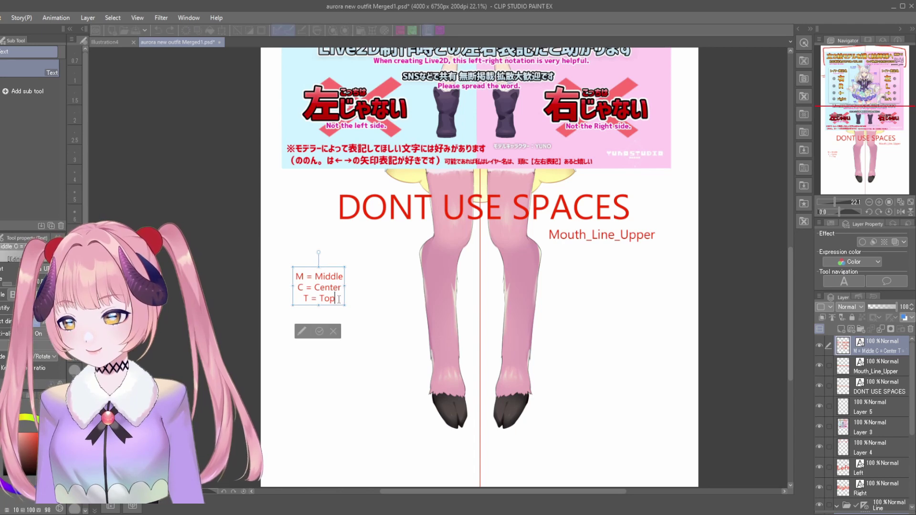
{"action": "key", "text": "Return"}
{"action": "type", "text": "B"}
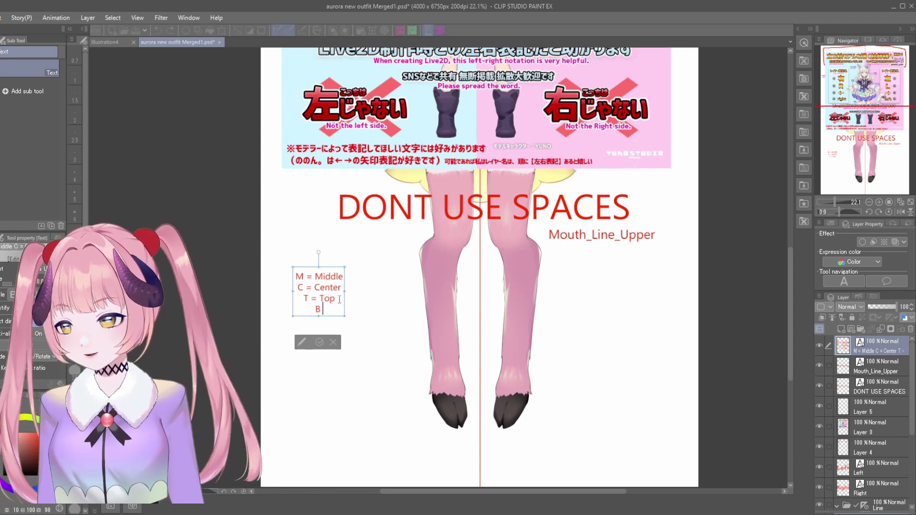
{"action": "type", "text": " = Bottom"}
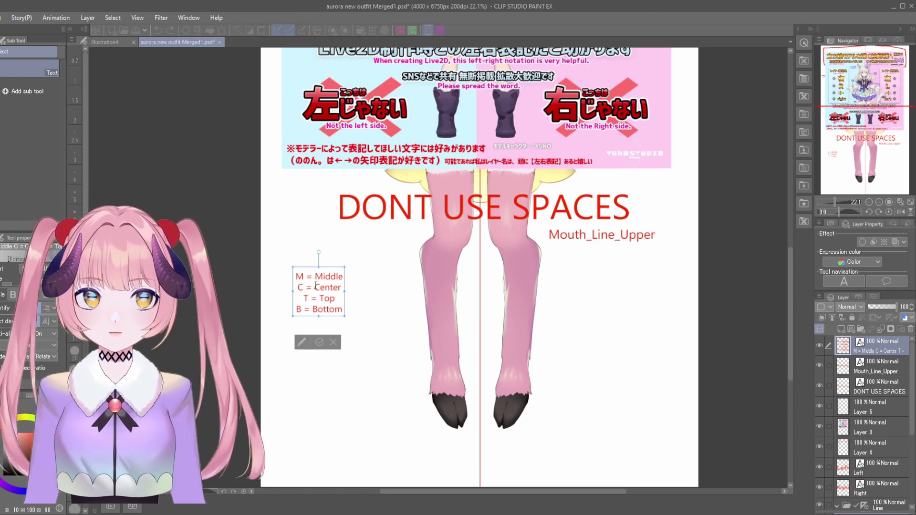
{"action": "left_click", "coordinate": [319, 342]}
{"action": "mouse_move", "coordinate": [492, 360]}
{"action": "left_mouse_down"}
{"action": "mouse_move", "coordinate": [456, 428]}
{"action": "mouse_move", "coordinate": [463, 454]}
{"action": "mouse_move", "coordinate": [487, 371]}
{"action": "left_mouse_up"}
{"action": "left_click_drag", "start_coordinate": [295, 290], "coordinate": [285, 286]}
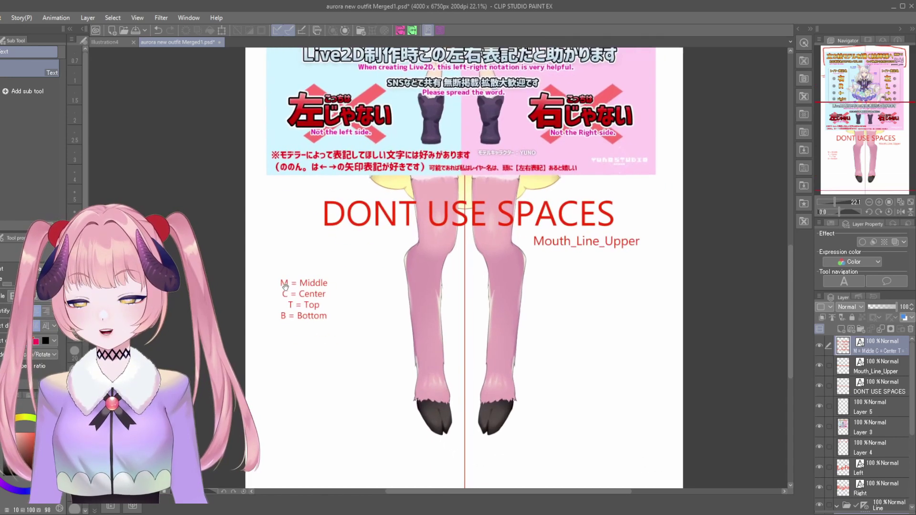
{"action": "left_click", "coordinate": [285, 286]}
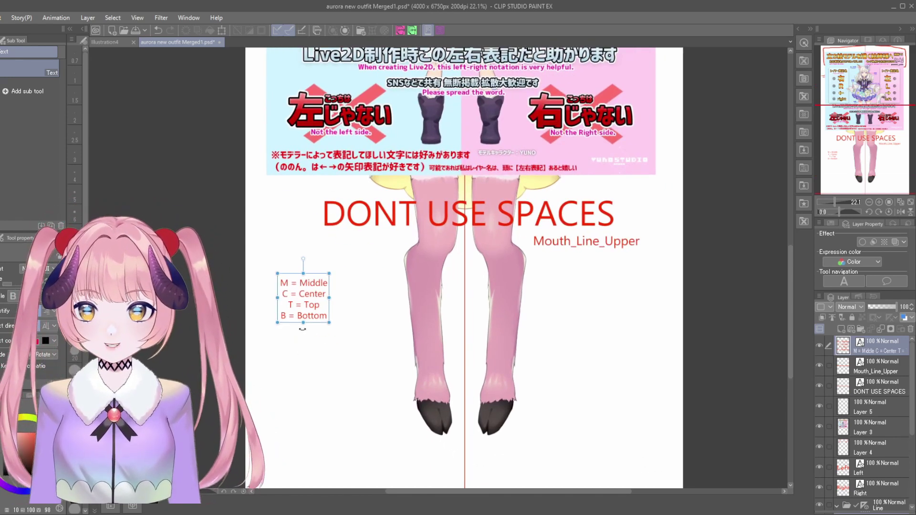
Add a separate text reading "H = Hair" in the blank area below the position abbreviation list.
{"action": "left_click", "coordinate": [329, 395]}
{"action": "type", "text": "H"}
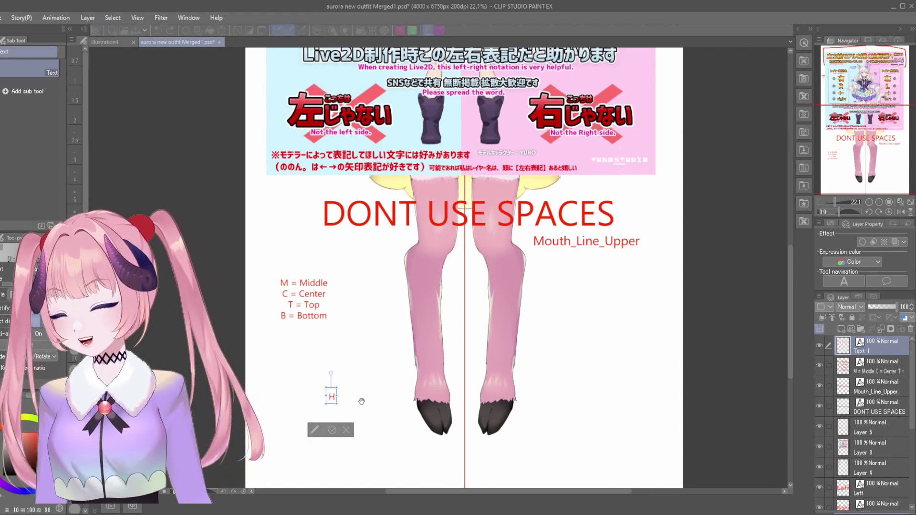
{"action": "type", "text": " = Hair"}
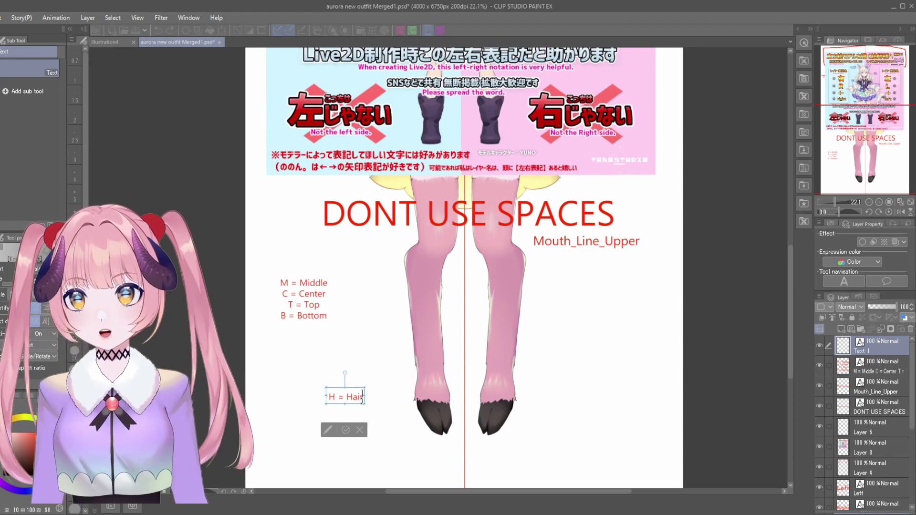
{"action": "key", "text": "Escape"}
Append the line "E = Eye" to the "H = Hair" text, commit it and move it directly beside the position abbreviation list.
{"action": "left_click", "coordinate": [363, 400]}
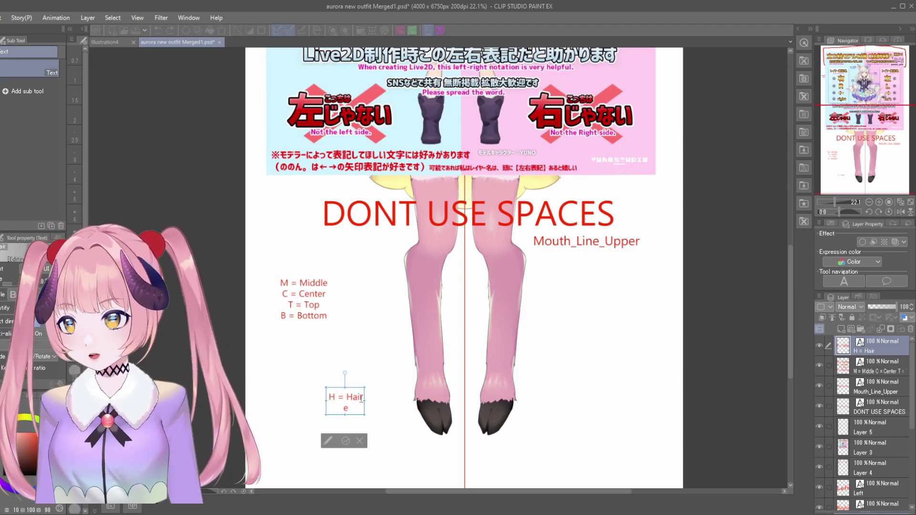
{"action": "key", "text": "Return"}
{"action": "type", "text": "E ="}
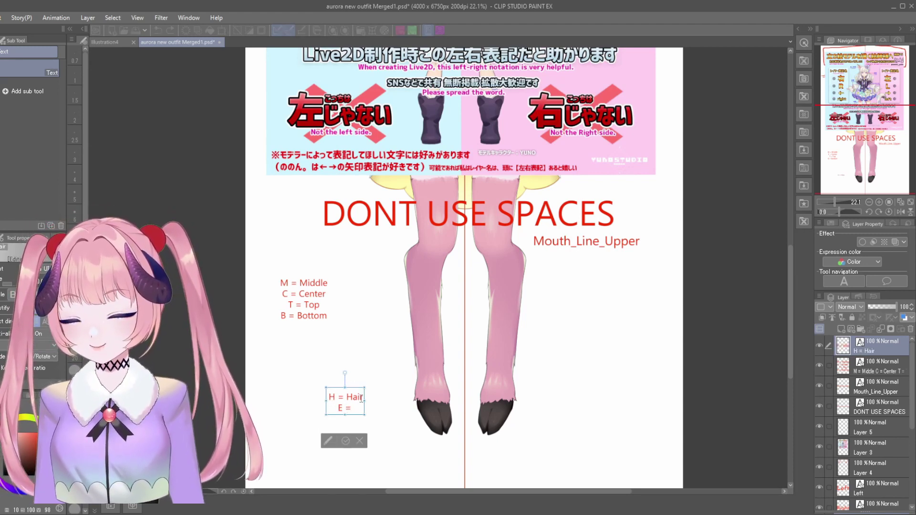
{"action": "type", "text": " Eye"}
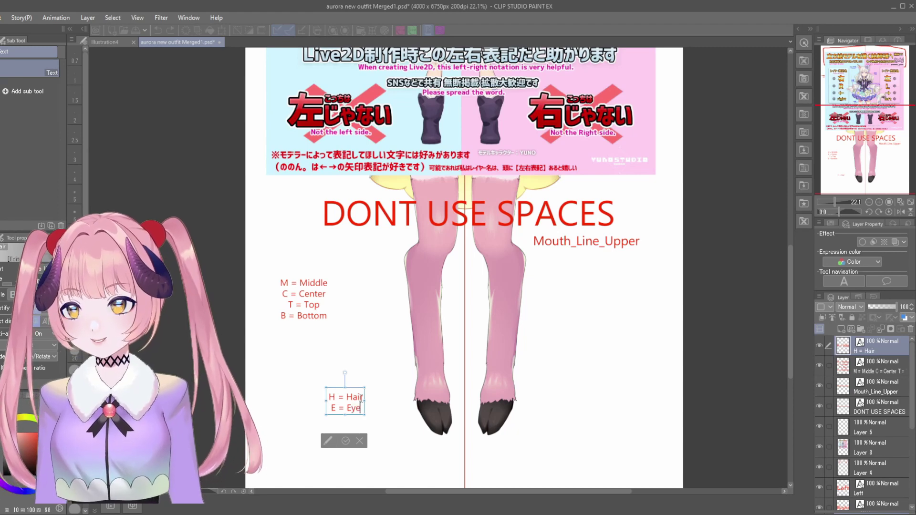
{"action": "left_click", "coordinate": [345, 441]}
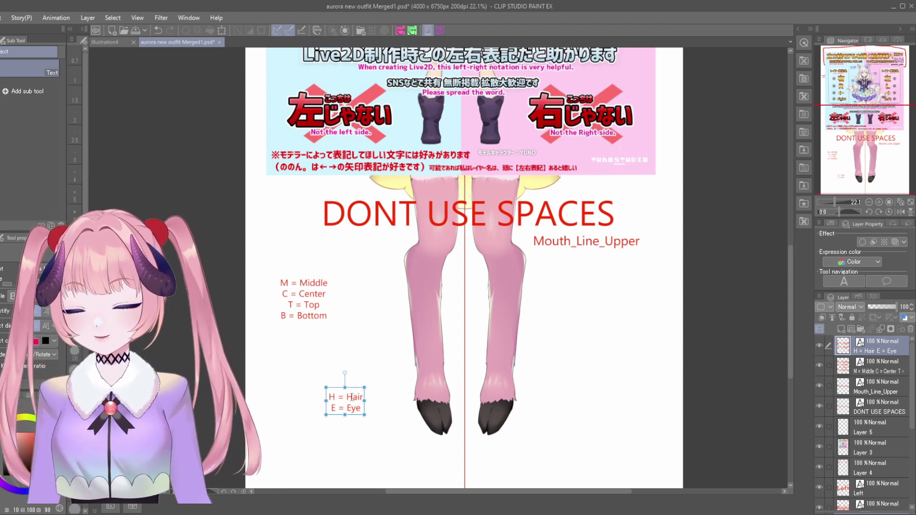
{"action": "left_click_drag", "start_coordinate": [357, 390], "coordinate": [364, 278]}
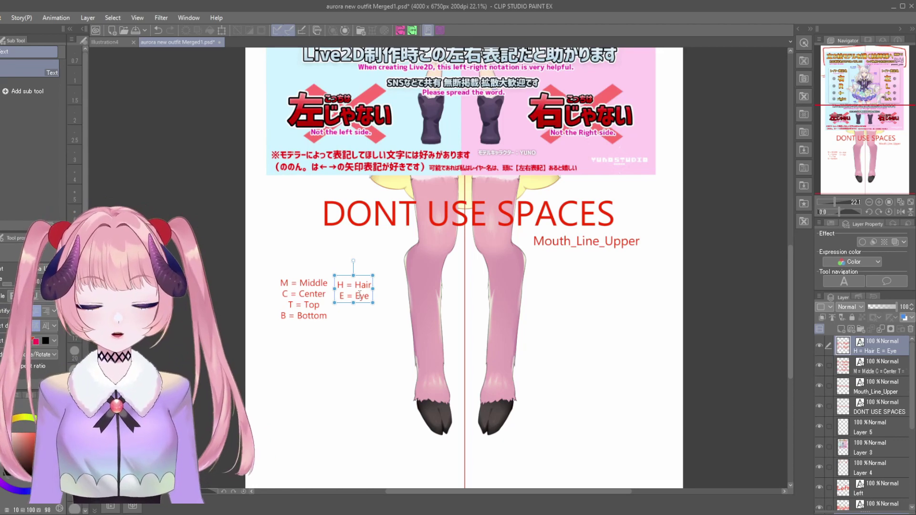
{"action": "scroll", "coordinate": [360, 295], "scroll_direction": "down", "scroll_amount": 3}
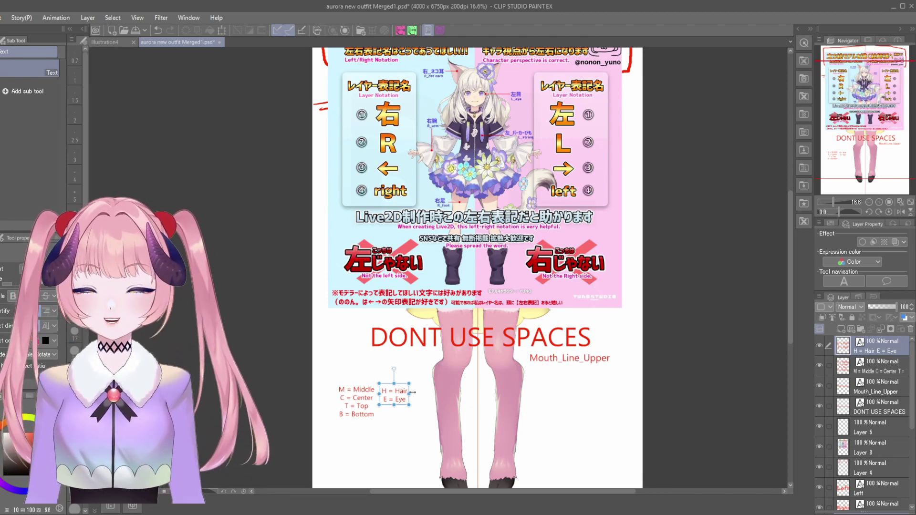
{"action": "left_click", "coordinate": [356, 437]}
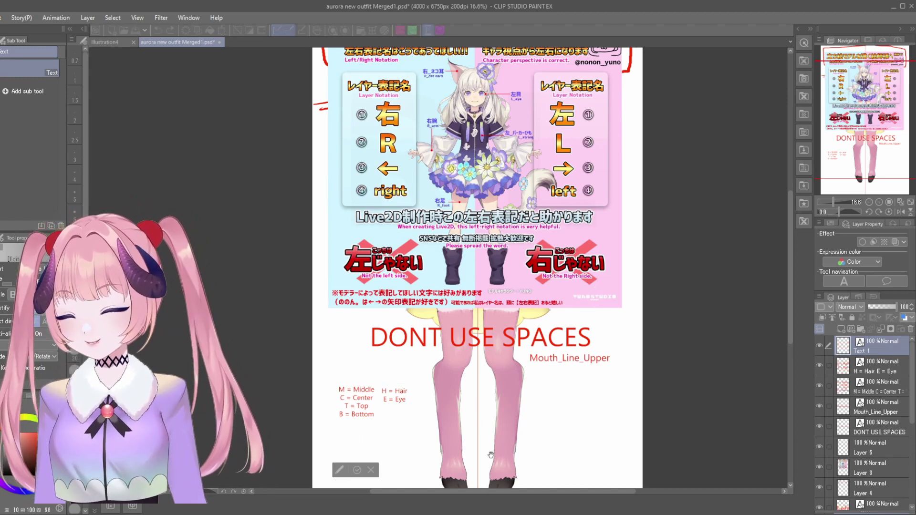
{"action": "type", "text": "H"}
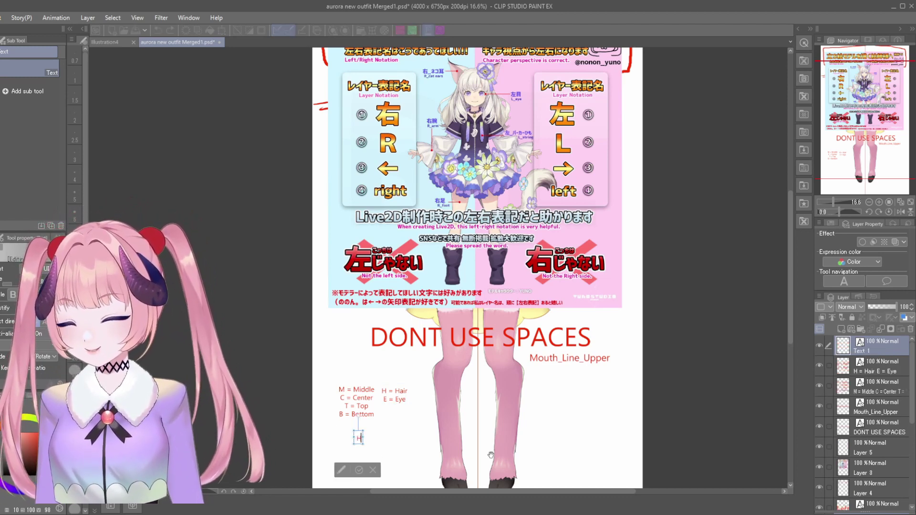
{"action": "type", "text": "CT1"}
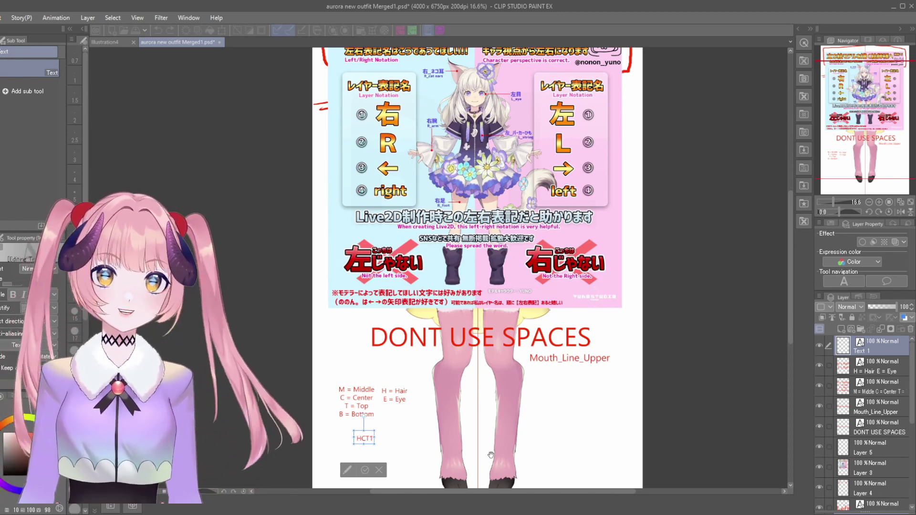
{"action": "key", "text": "Escape"}
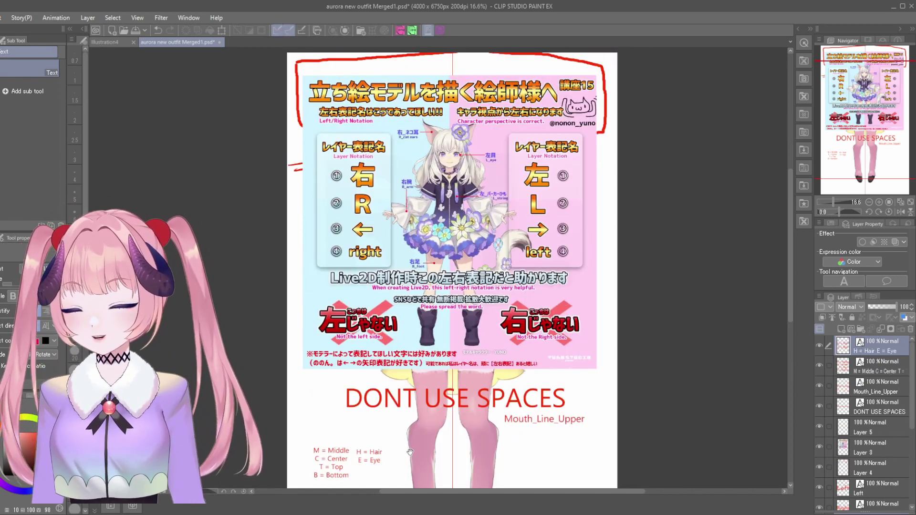